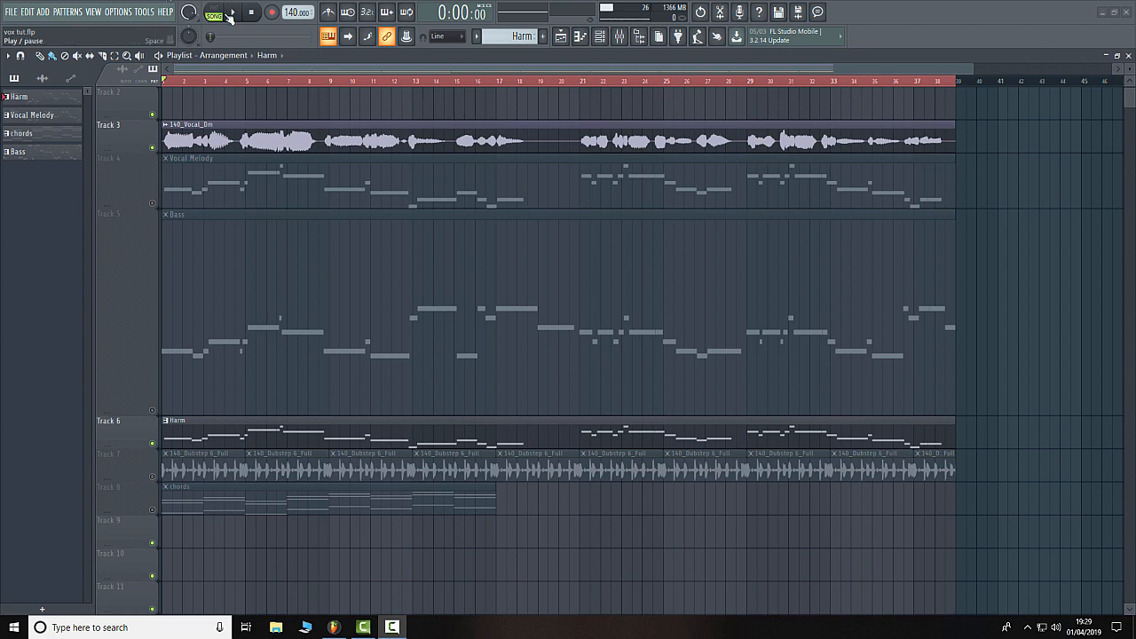
# Mute the Harm track, play the 140_Vocal_Dm clip on its own, and stop playback
pyautogui.click(152, 443)
pyautogui.click(237, 15)
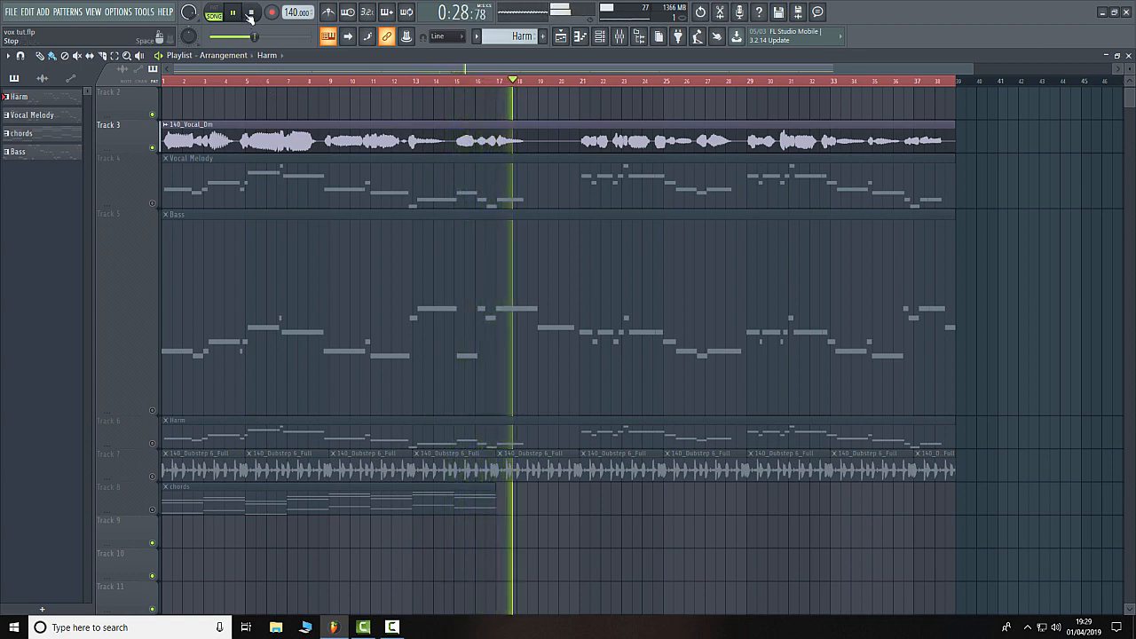
pyautogui.press('space')
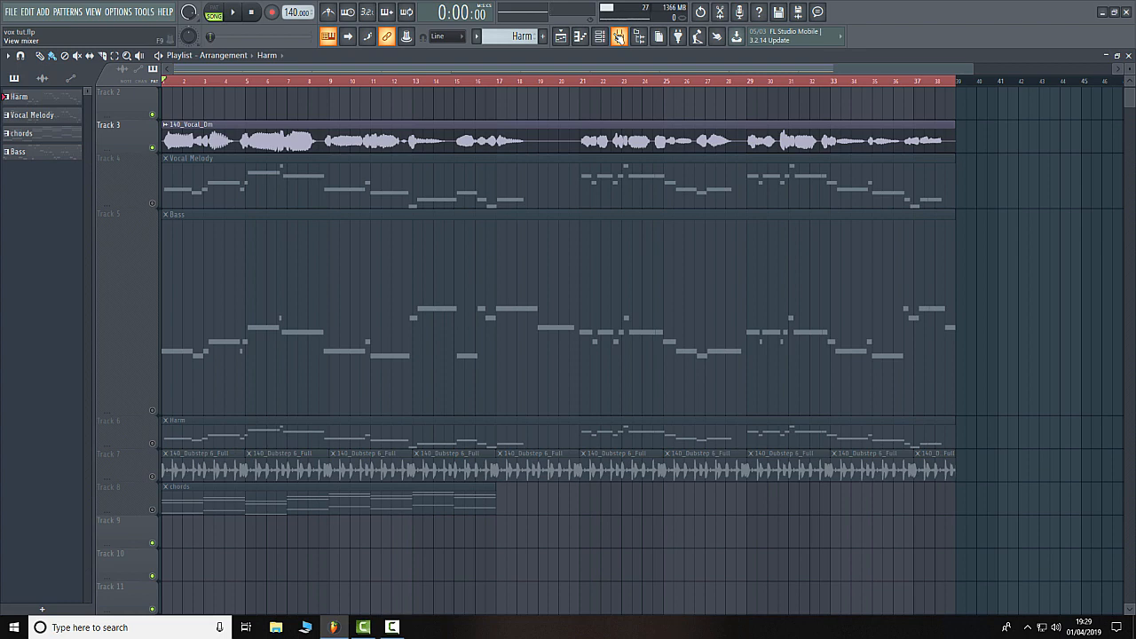
# Open the Newtone effect on the mixer's Newtone insert, close the mixer, and move the Newtone window aside
pyautogui.click(618, 35)
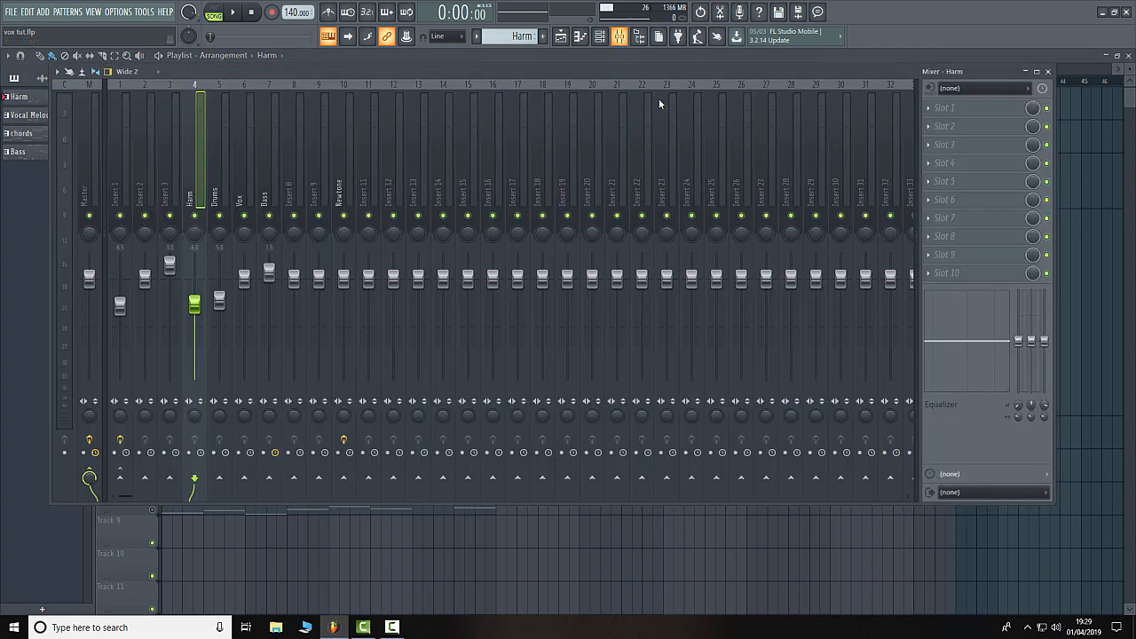
pyautogui.click(352, 166)
pyautogui.click(964, 108)
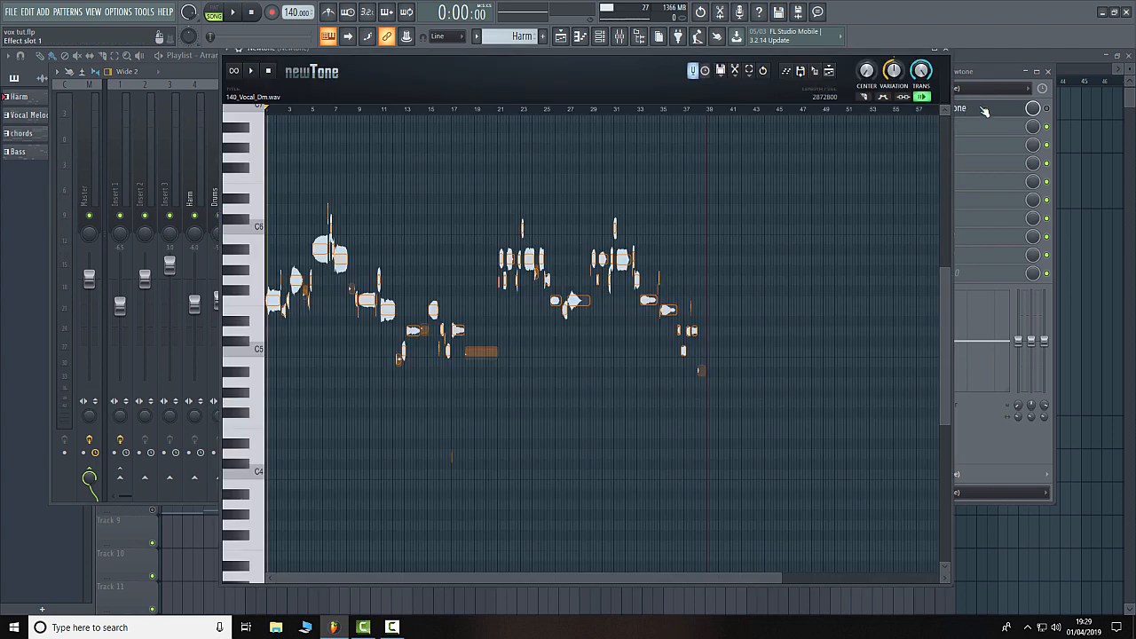
pyautogui.click(1049, 74)
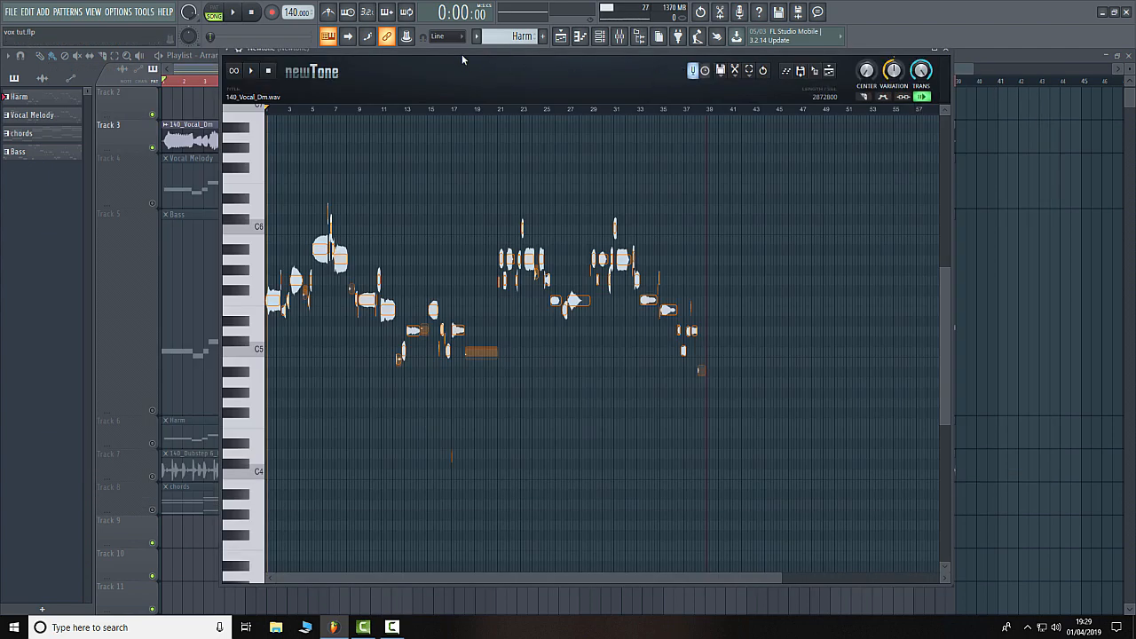
pyautogui.moveTo(462, 55); pyautogui.dragTo(585, 52)
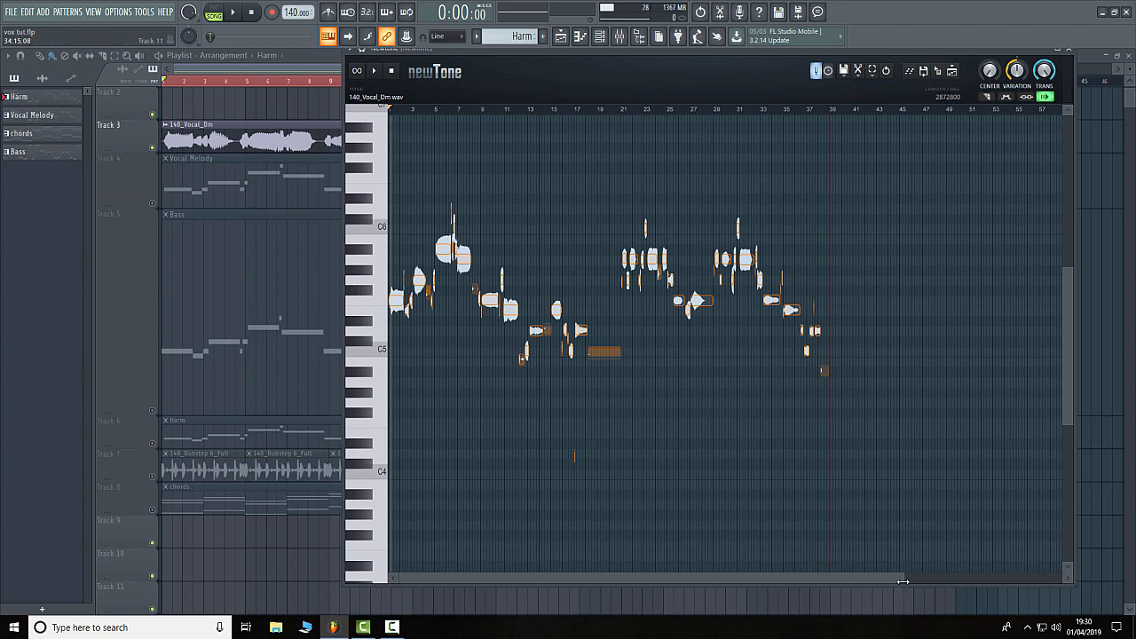
# Examine the vocal's detected notes up close and in full in Newtone, view its file options including Save as MIDI, and close it
pyautogui.moveTo(902, 579); pyautogui.dragTo(448, 546)
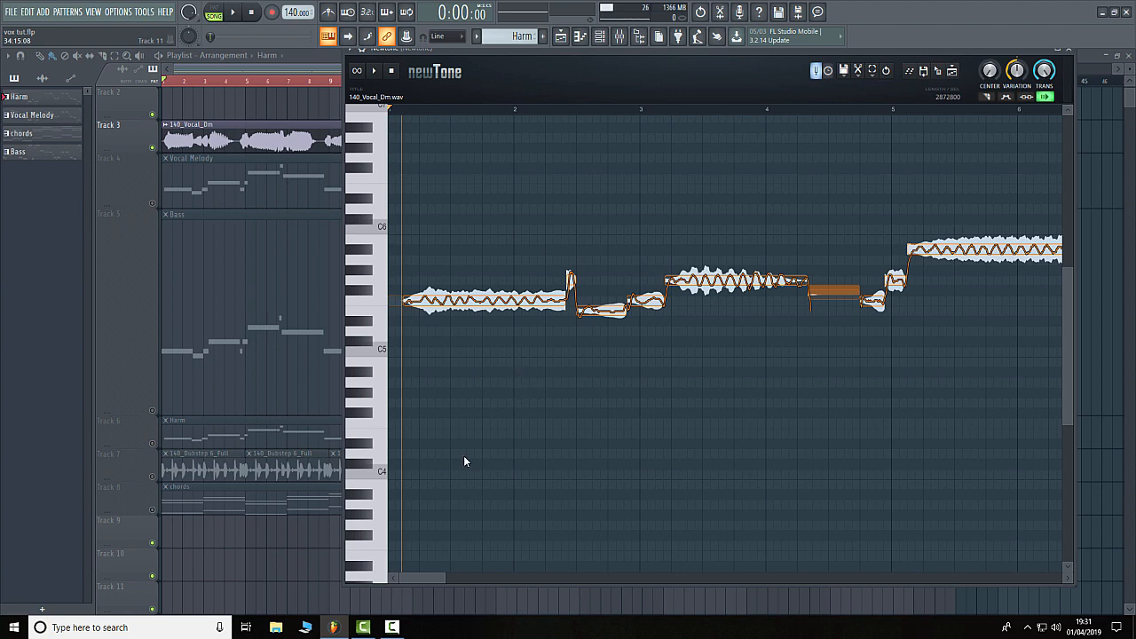
pyautogui.moveTo(443, 578); pyautogui.dragTo(991, 561)
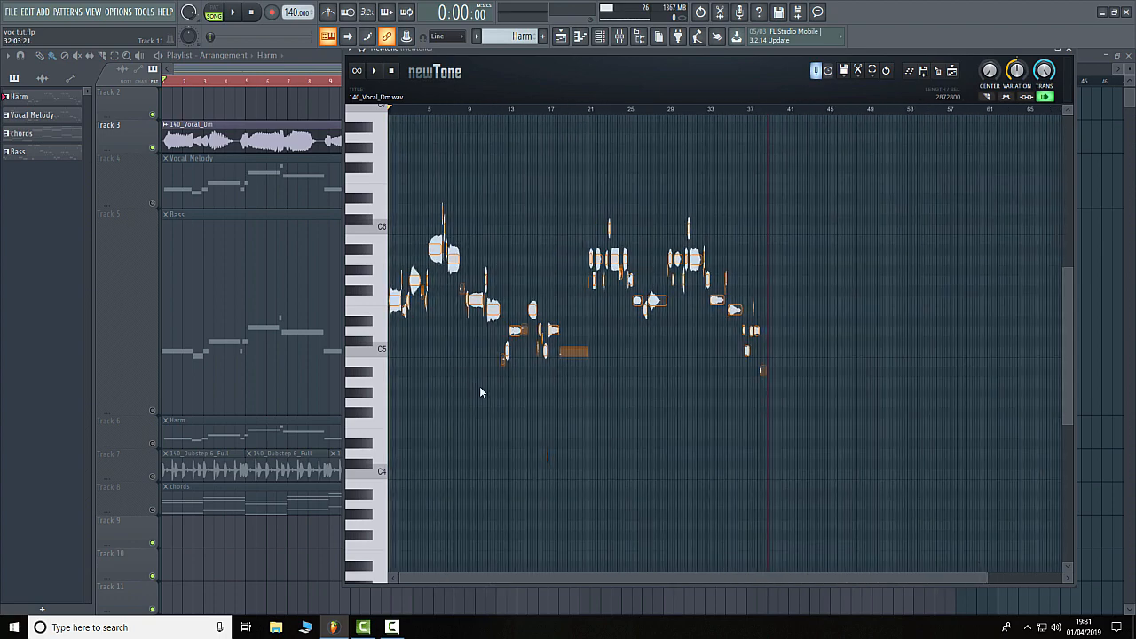
pyautogui.click(844, 71)
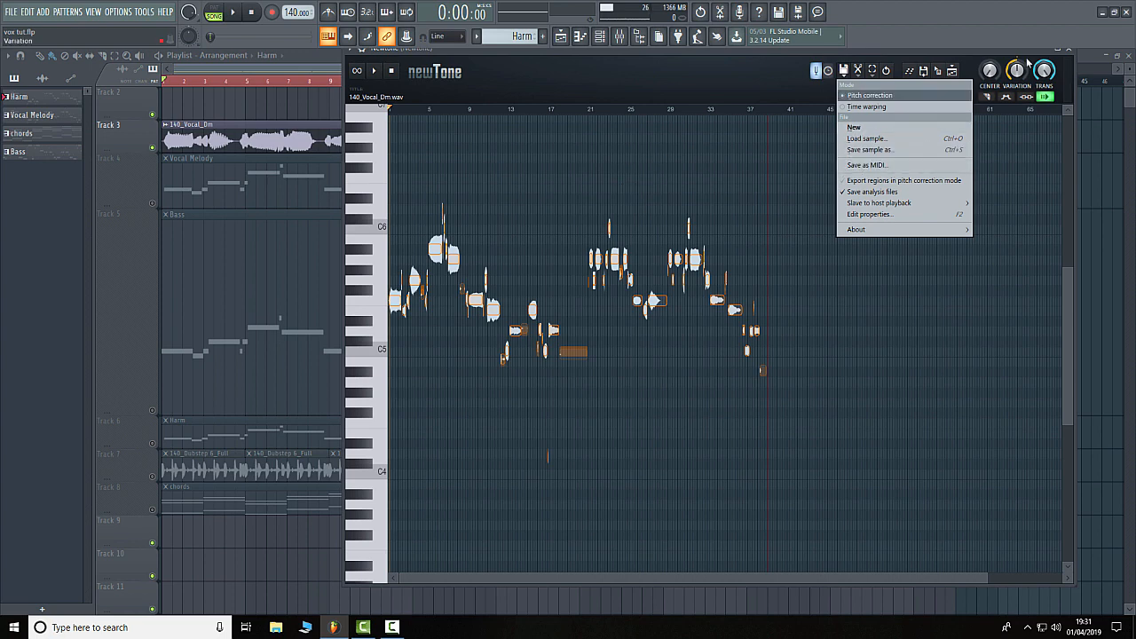
pyautogui.click(1071, 52)
pyautogui.click(1071, 52)
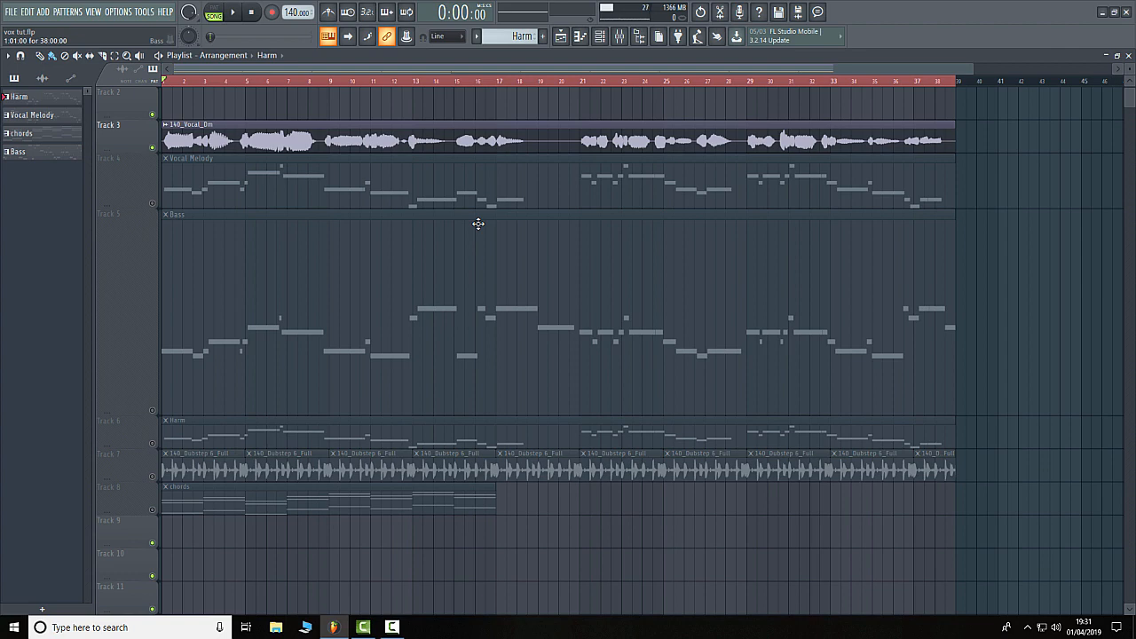
# Mute the vocal track, enable the Vocal Melody track, and play it while viewing its notes in the piano roll
pyautogui.click(181, 191)
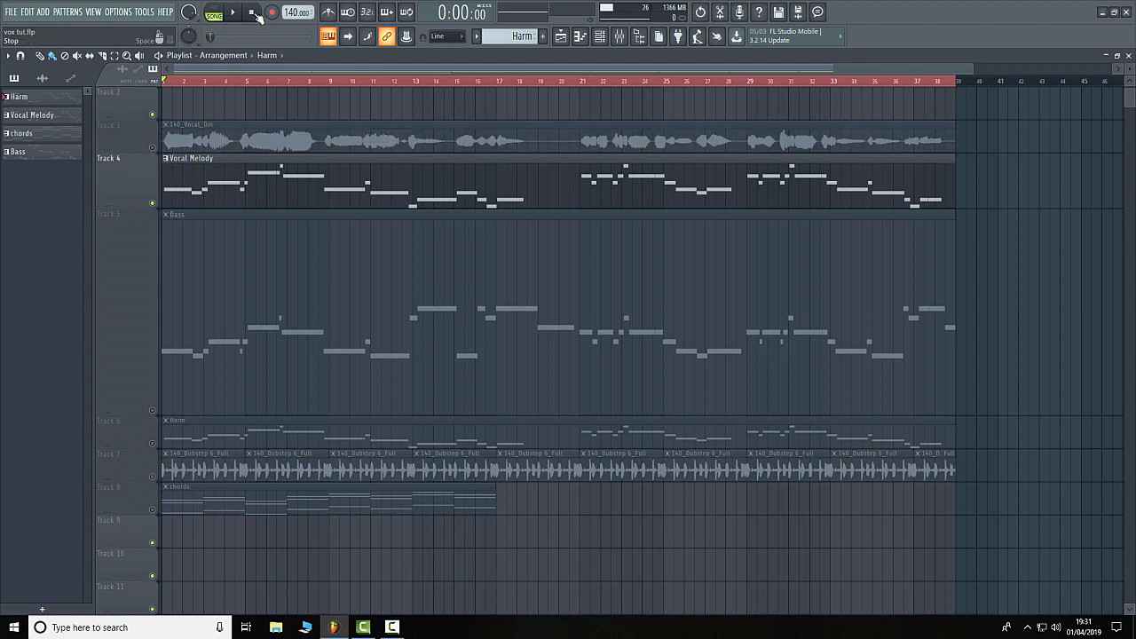
pyautogui.press('space')
pyautogui.doubleClick(282, 178)
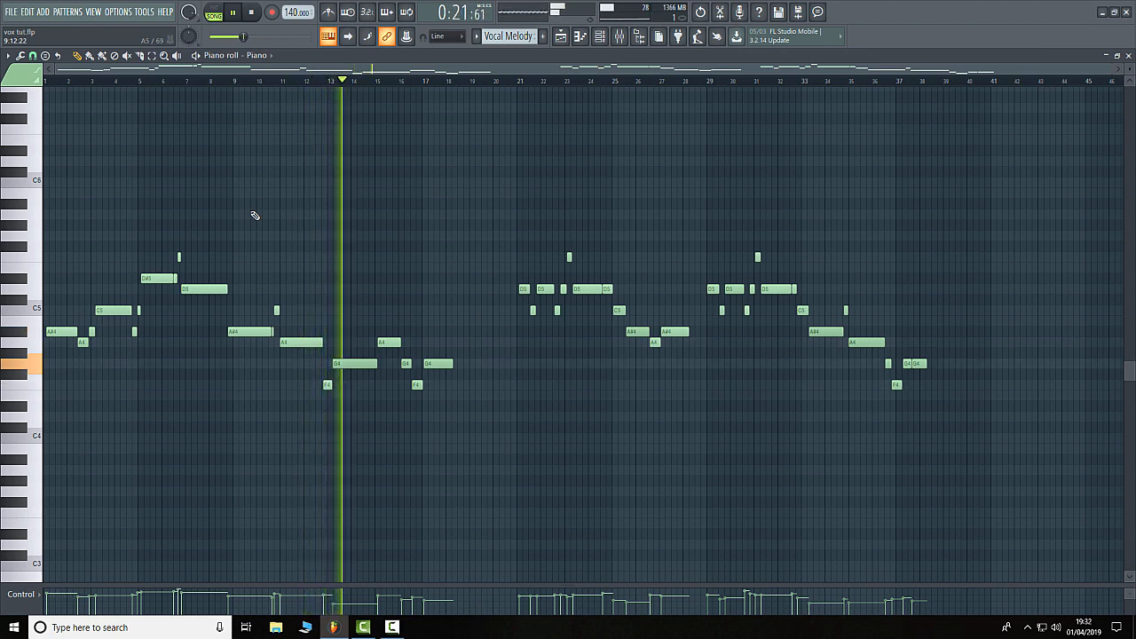
pyautogui.press('space')
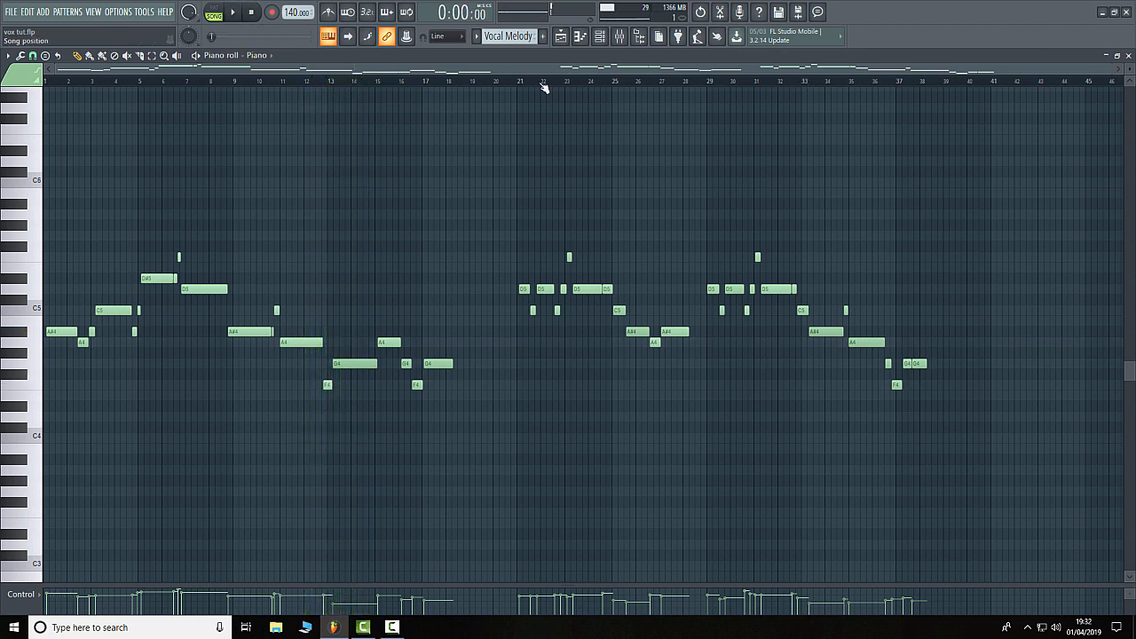
pyautogui.click(1129, 55)
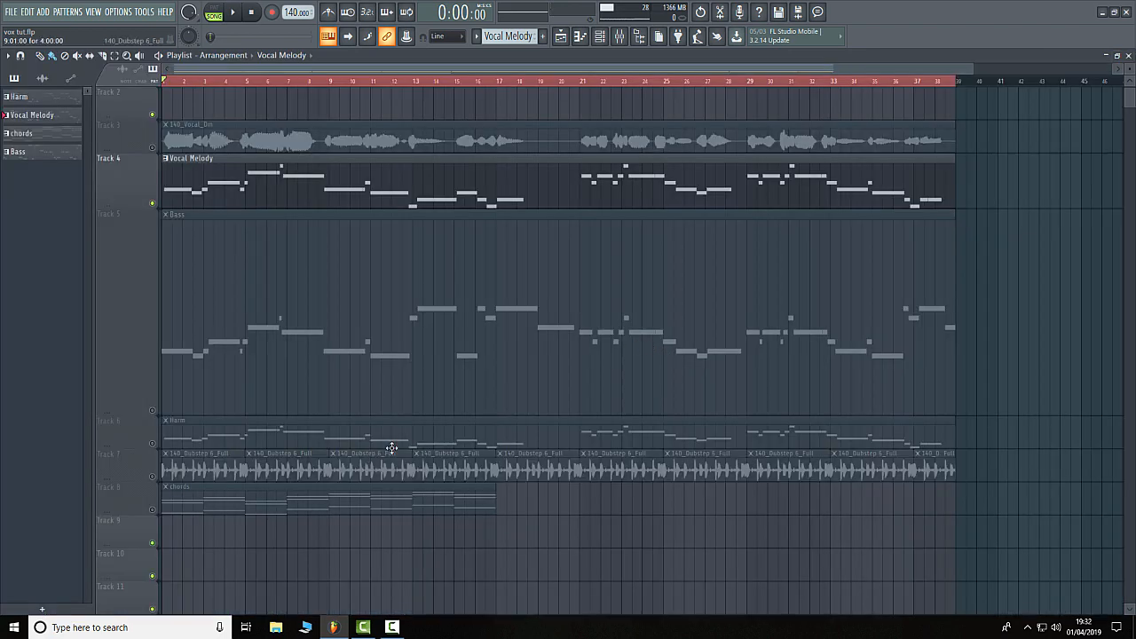
# Mute the Vocal Melody track, enable the Bass track, and view the Bass notes in the piano roll
pyautogui.click(152, 203)
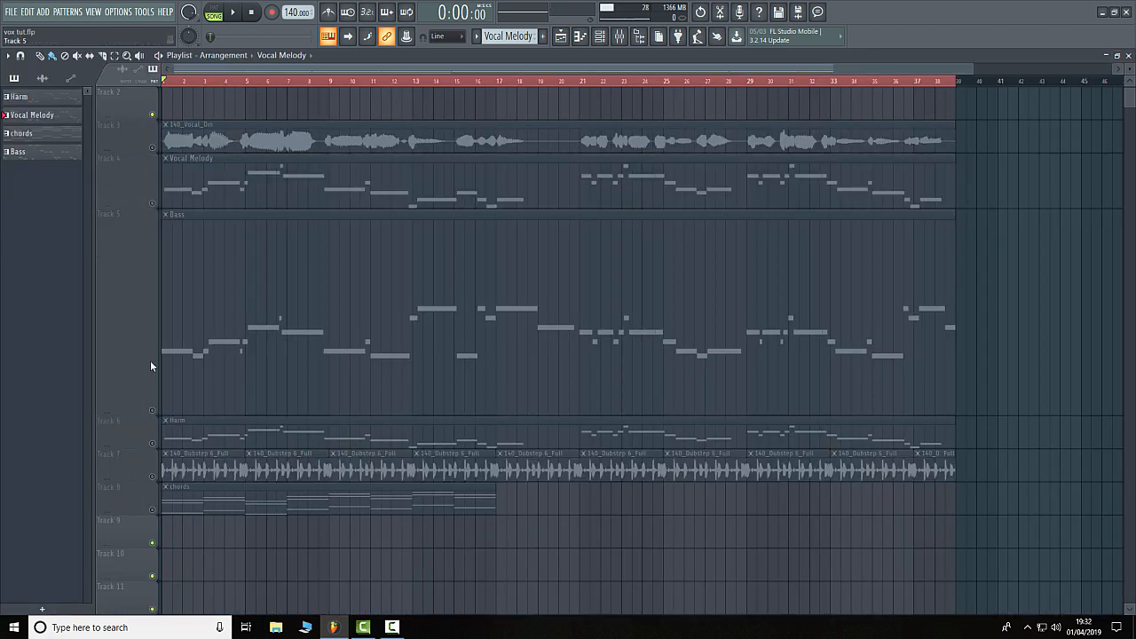
pyautogui.click(152, 410)
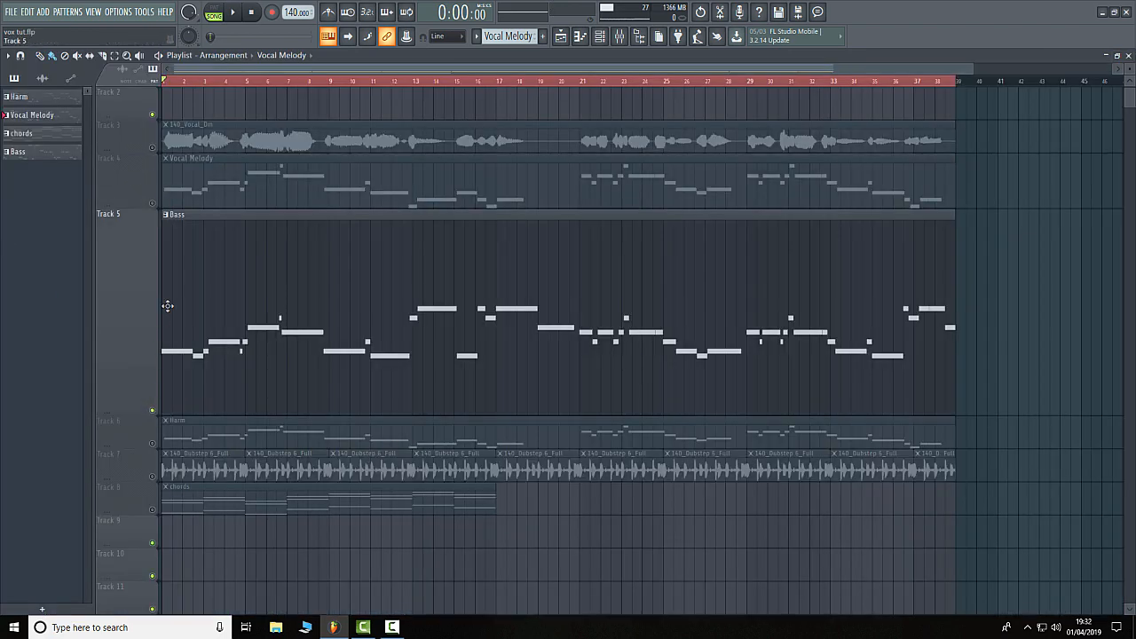
pyautogui.doubleClick(339, 286)
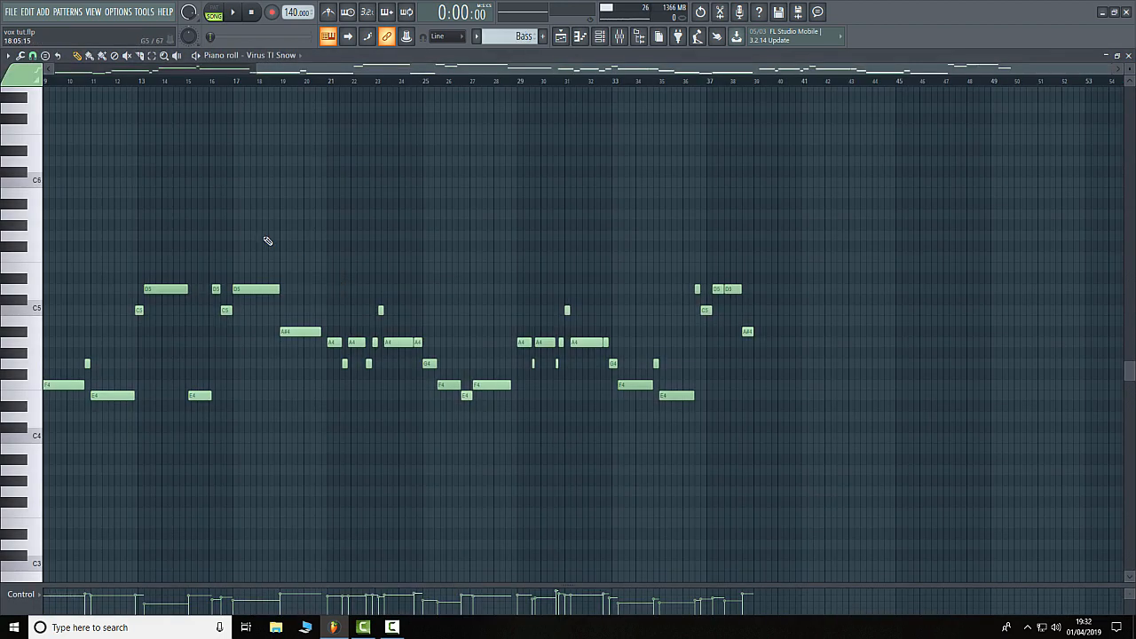
pyautogui.click(1129, 56)
# Compare the Vocal Melody notes with the Bass notes in the piano roll, and return to the playlist
pyautogui.doubleClick(460, 190)
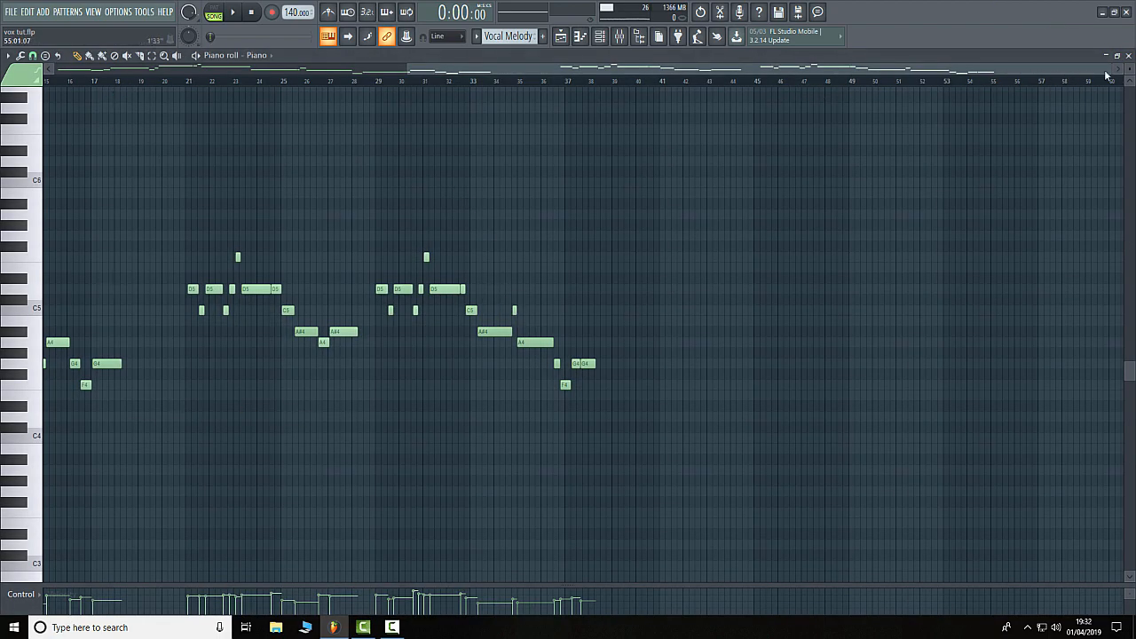
pyautogui.moveTo(406, 67); pyautogui.dragTo(53, 67)
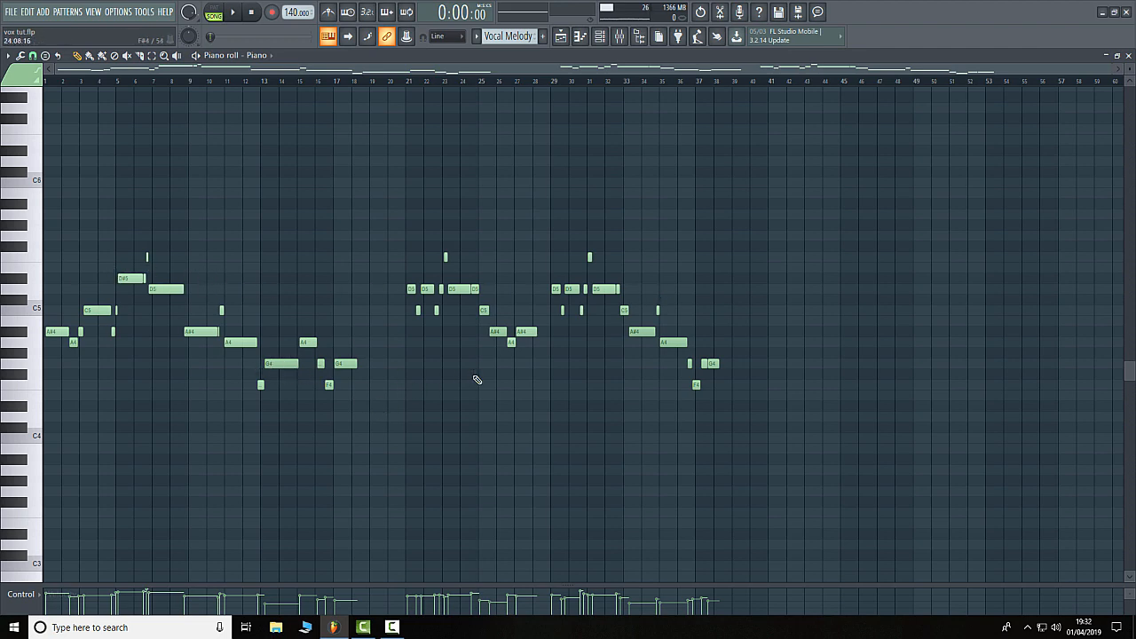
pyautogui.click(1129, 56)
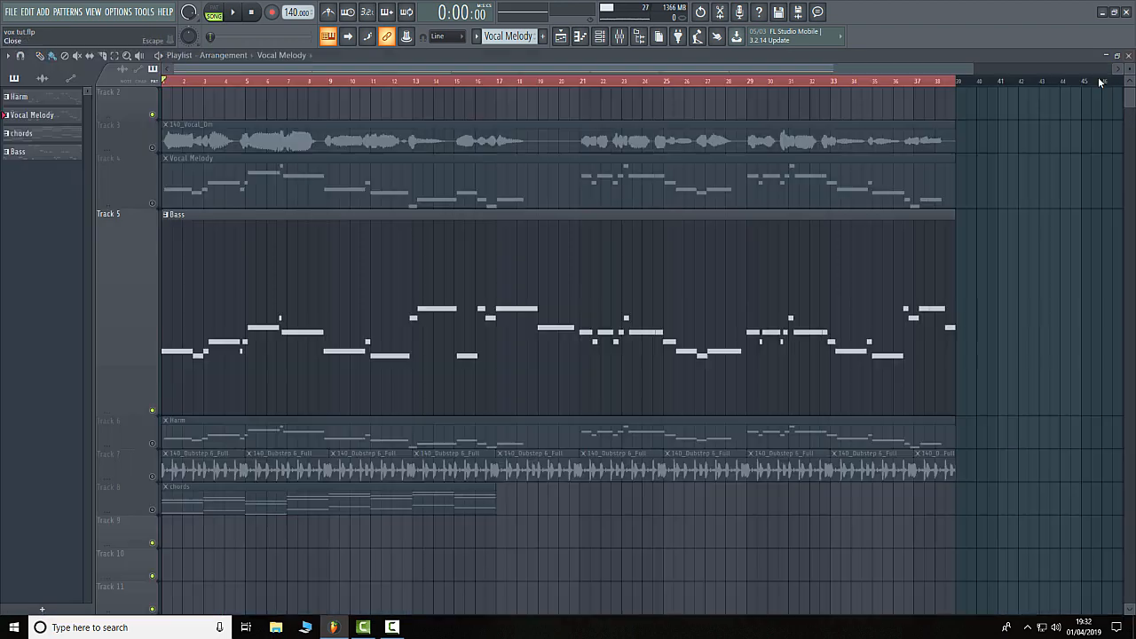
pyautogui.doubleClick(353, 320)
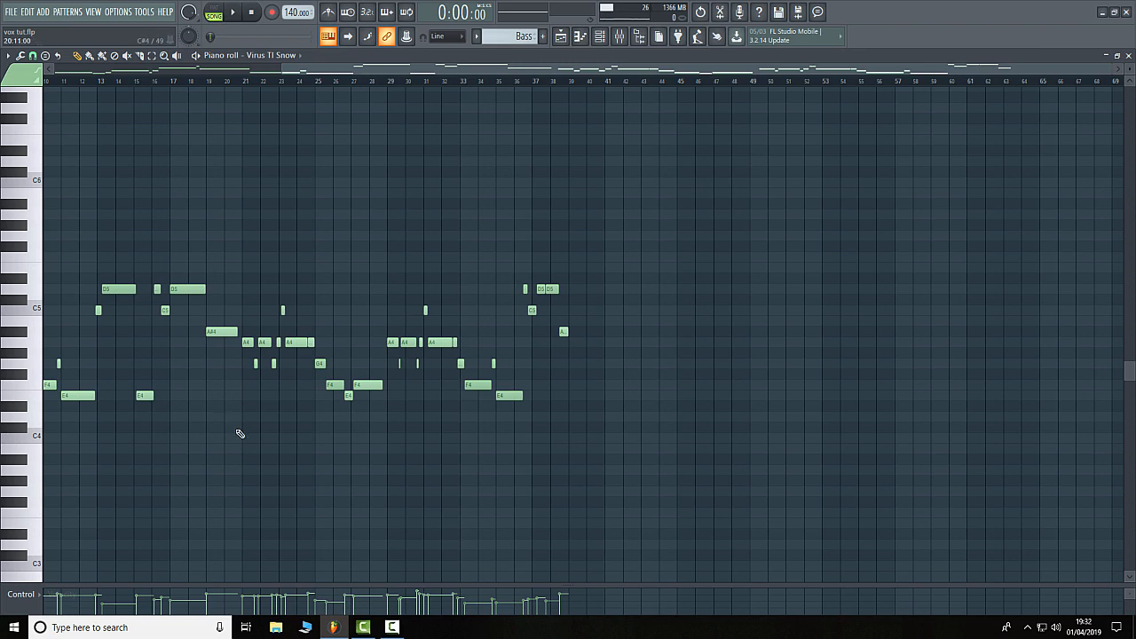
pyautogui.click(1128, 56)
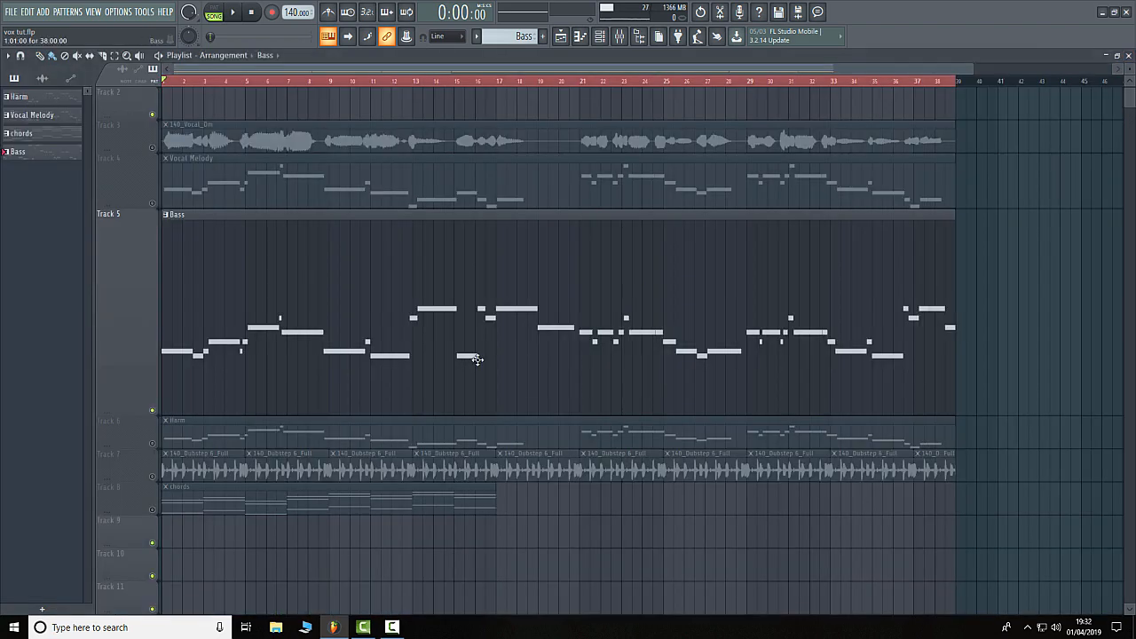
# Enlarge the Vocal Melody track's height in the playlist to compare its notes with the Bass clip
pyautogui.moveTo(152, 210); pyautogui.dragTo(106, 338)
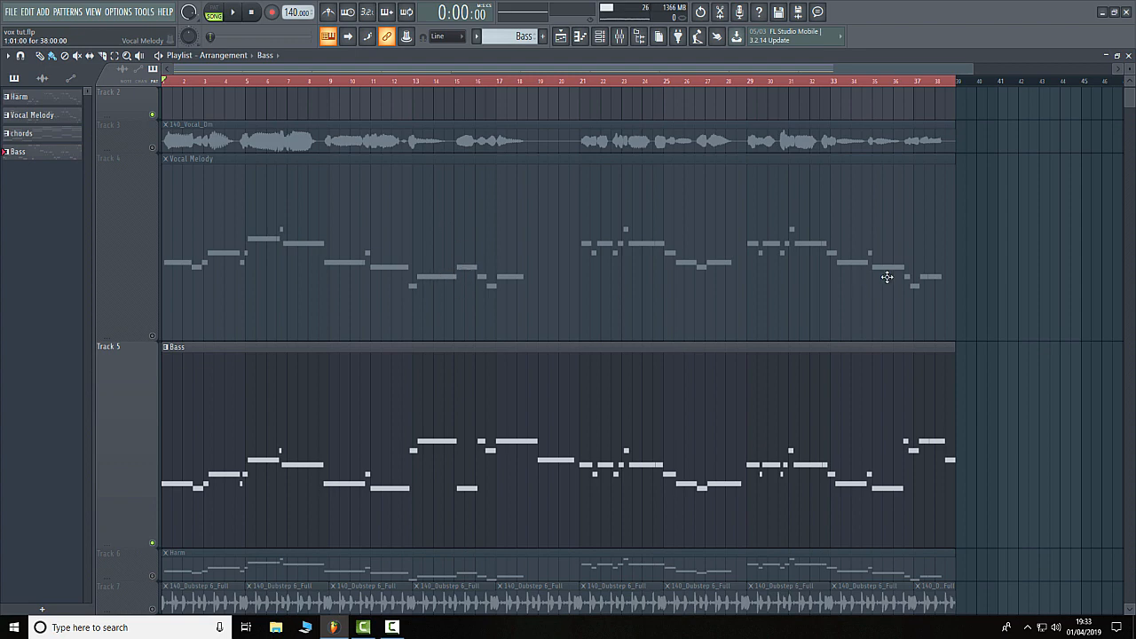
pyautogui.scroll(-2, 329, 392)
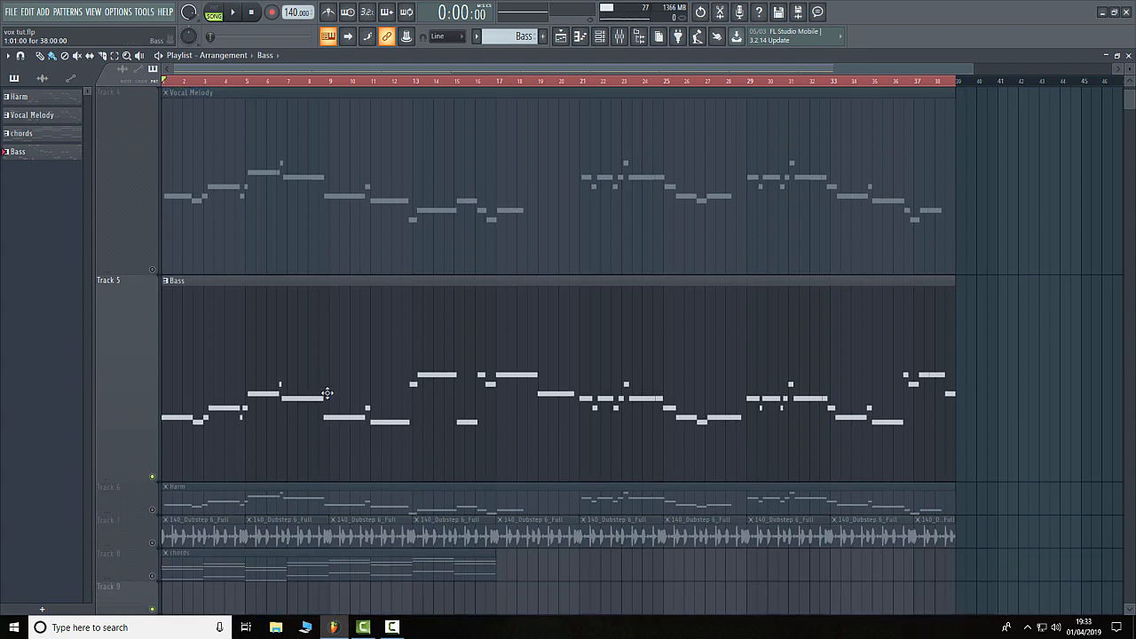
pyautogui.scroll(2, 329, 393)
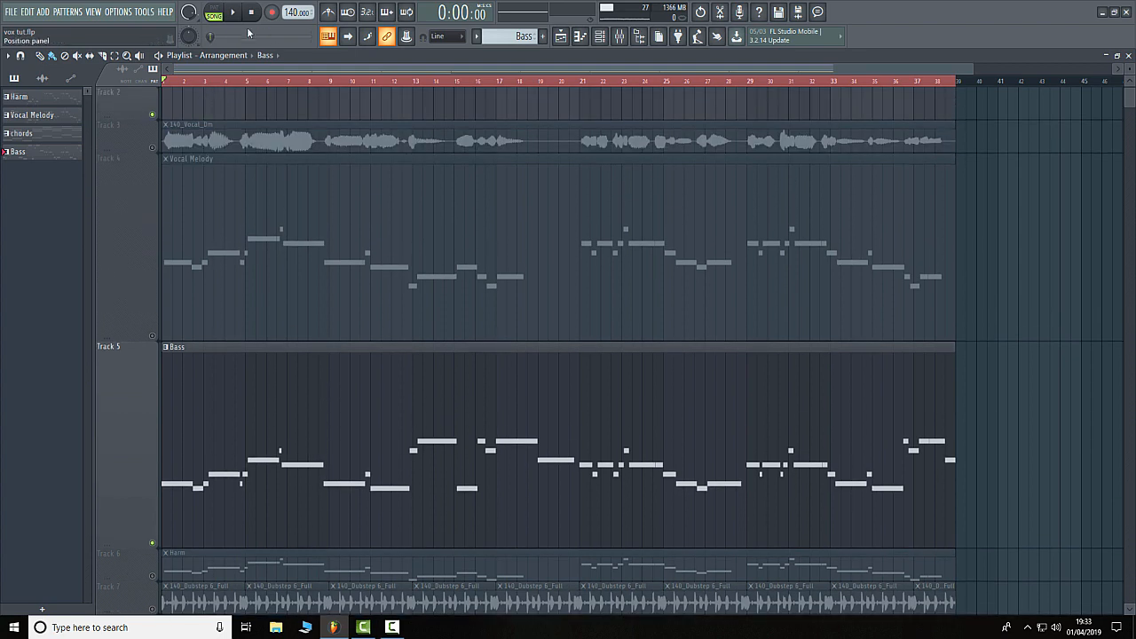
# Play the Bass track on its own, reduce the Vocal Melody track's height, and stop playback
pyautogui.click(235, 13)
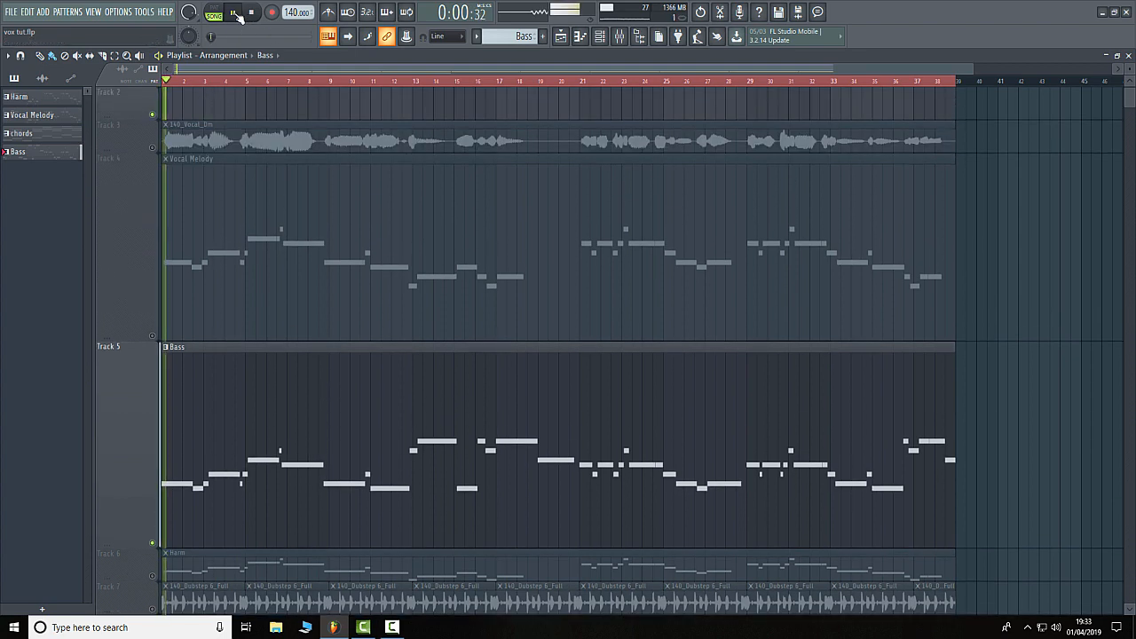
pyautogui.scroll(-3, 361, 181)
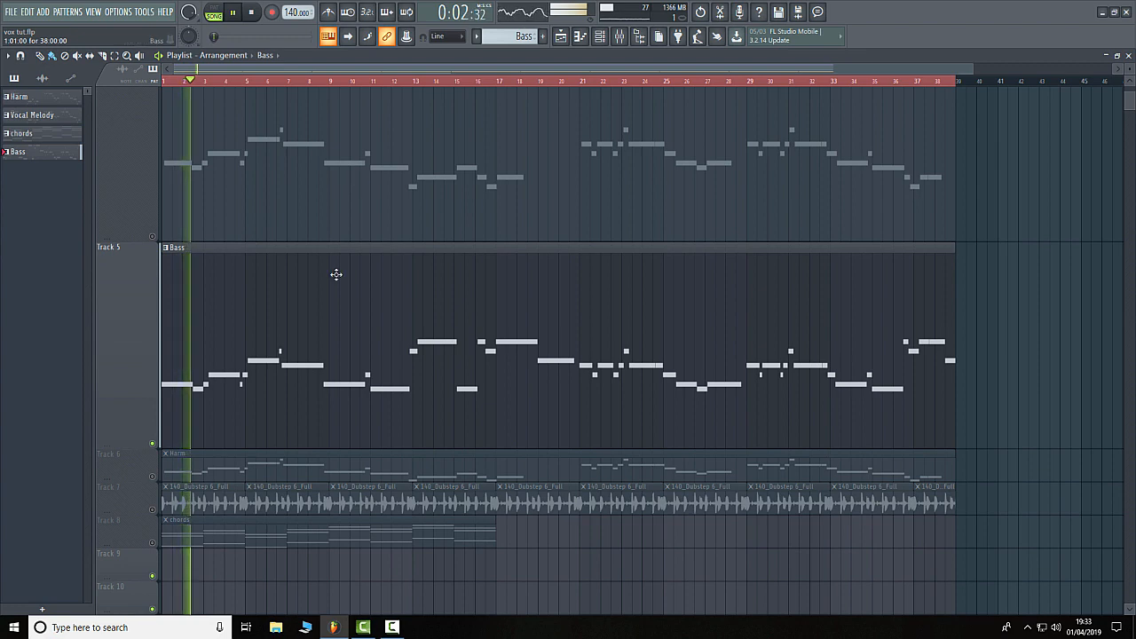
pyautogui.scroll(1, 347, 272)
pyautogui.scroll(2, 347, 271)
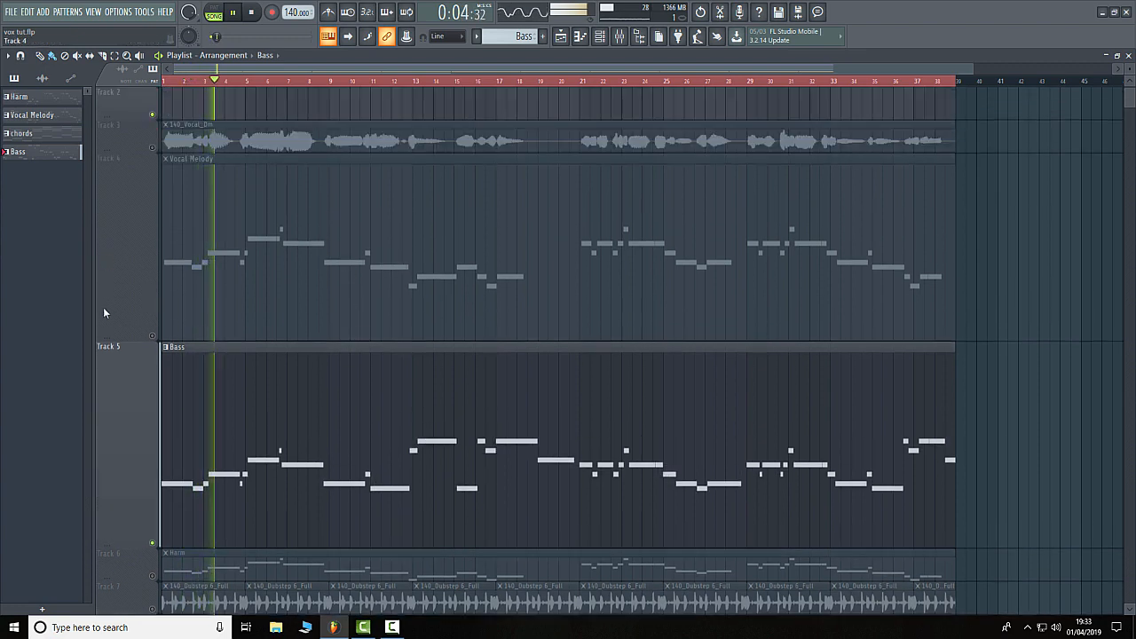
pyautogui.moveTo(116, 341); pyautogui.dragTo(125, 213)
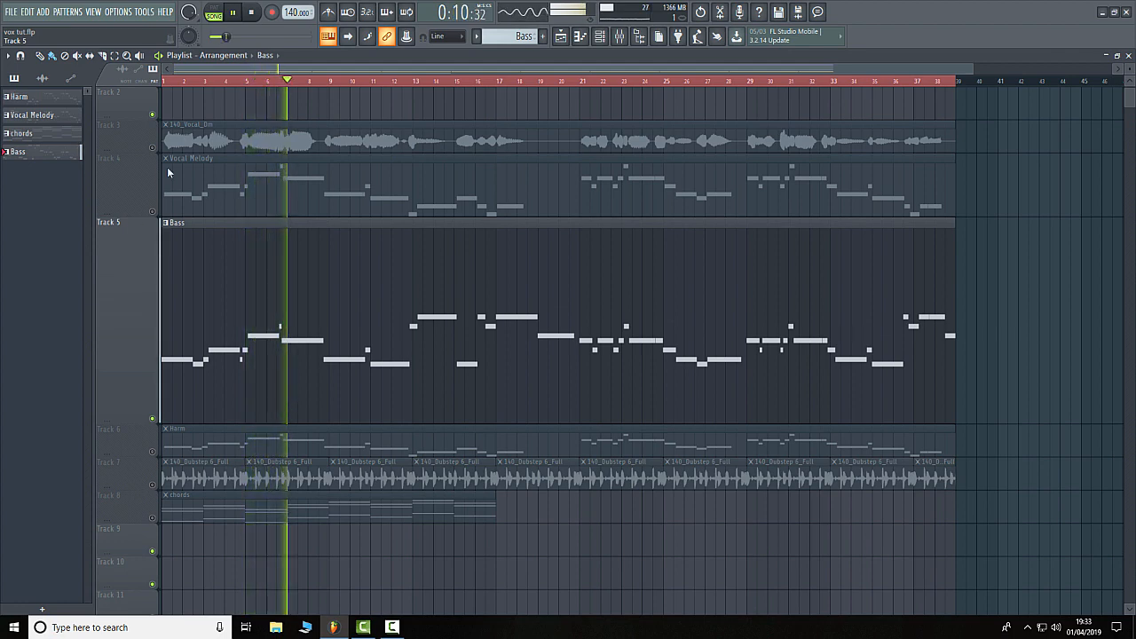
pyautogui.press('space')
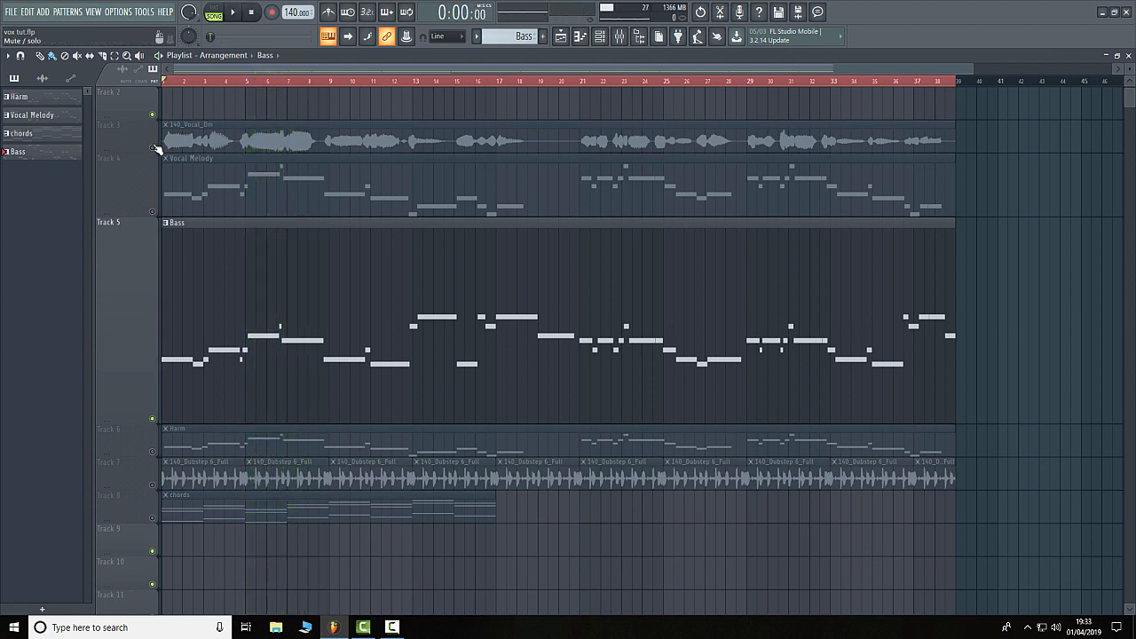
# Unmute the vocal and the 140_Dubstep 6_Full drum track, play them together with the Bass, and stop playback
pyautogui.click(152, 148)
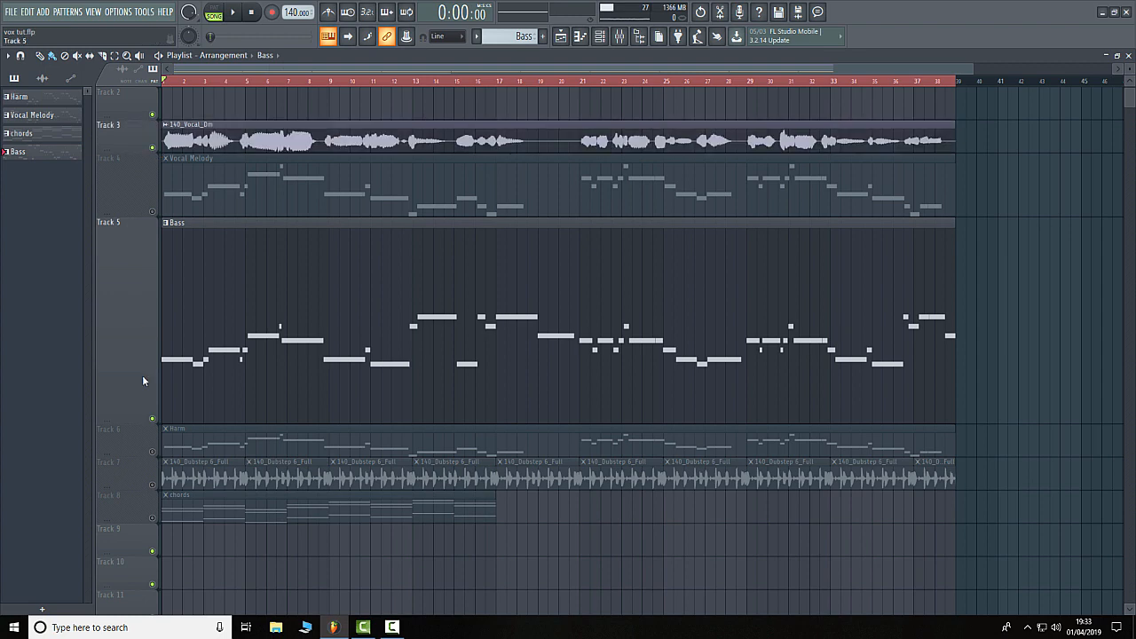
pyautogui.click(153, 485)
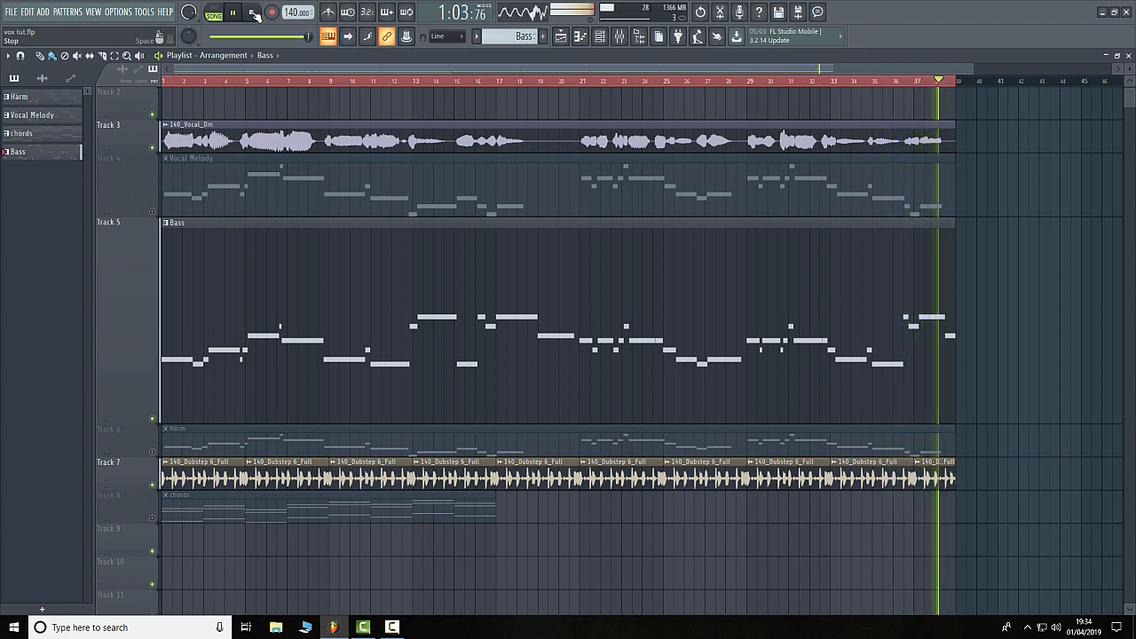
pyautogui.click(254, 13)
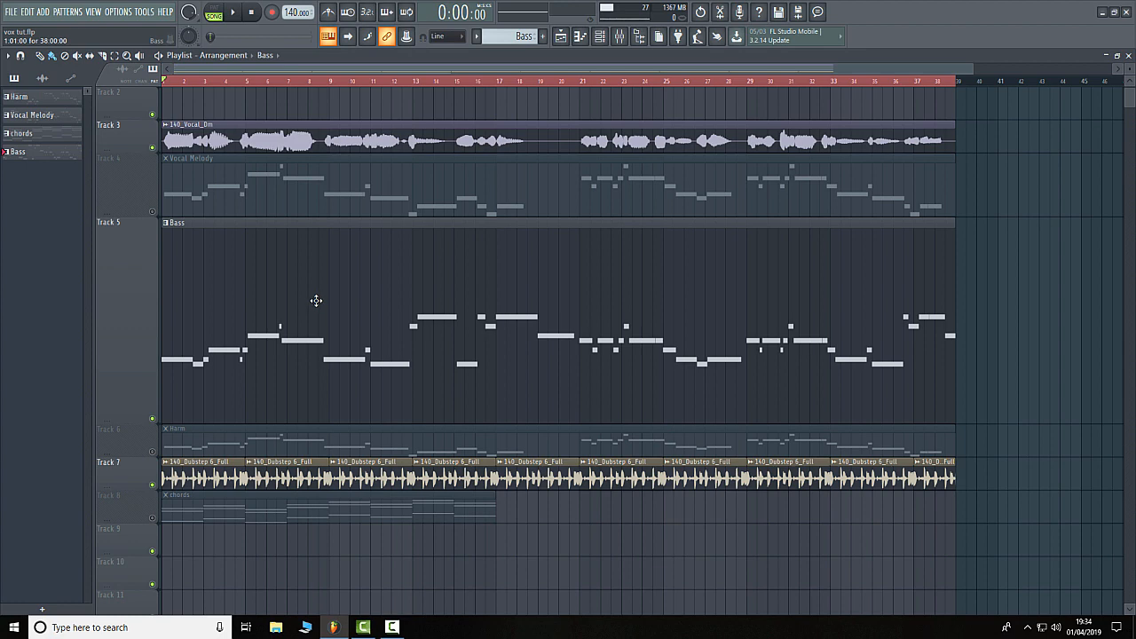
# Mute the Bass, 140_Dubstep 6_Full drum and vocal tracks, and unmute the Harm track
pyautogui.click(153, 420)
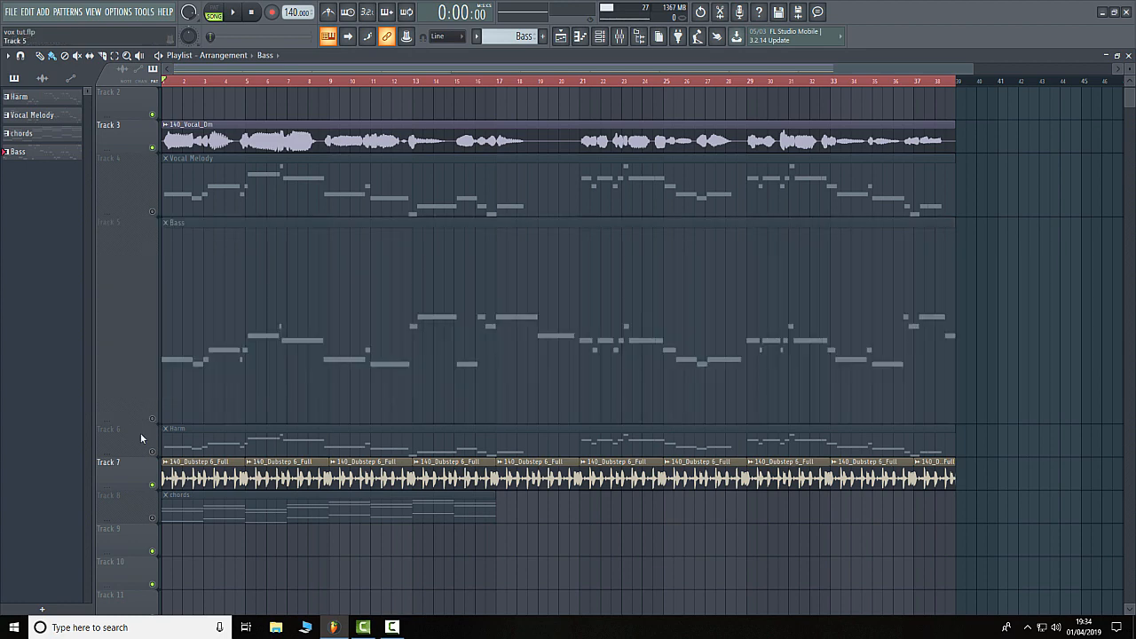
pyautogui.scroll(-2, 195, 444)
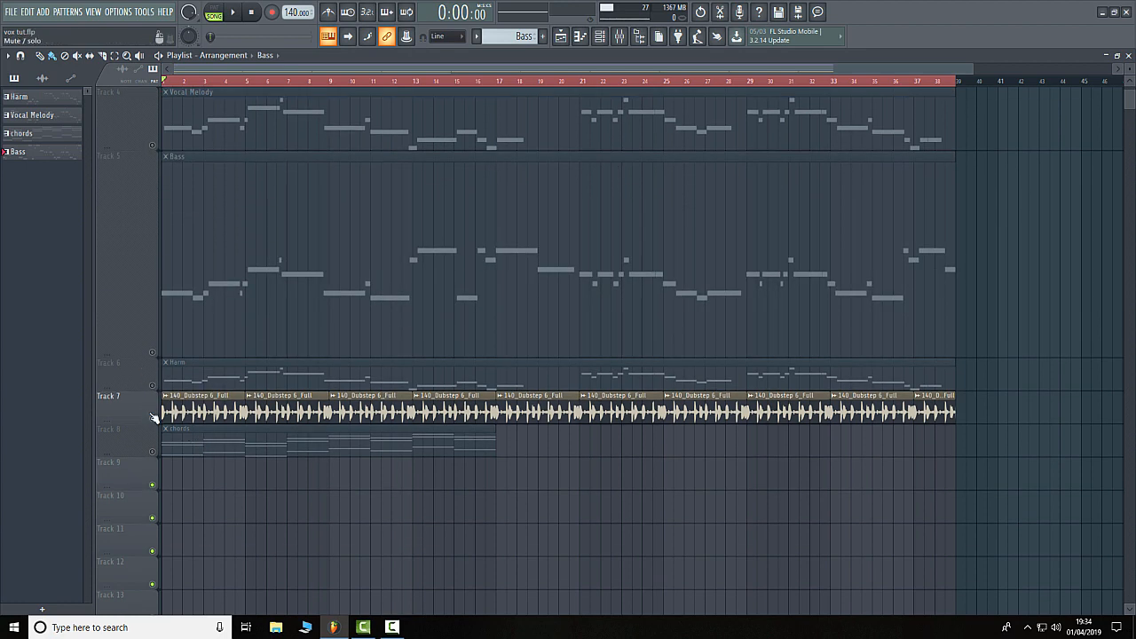
pyautogui.click(152, 385)
pyautogui.click(152, 418)
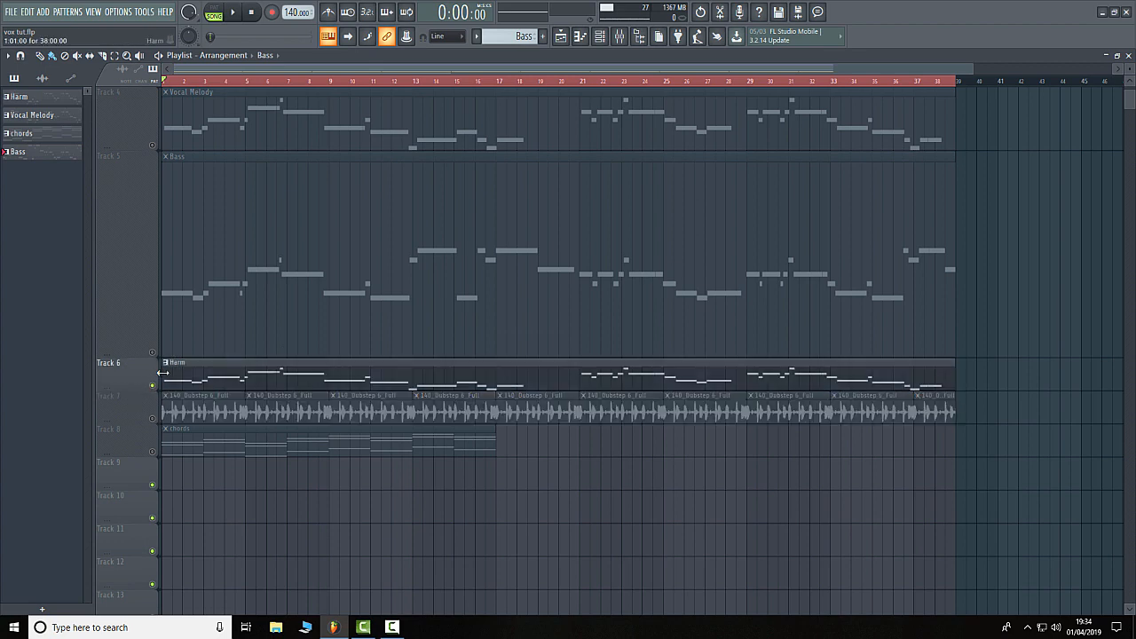
pyautogui.scroll(3, 245, 375)
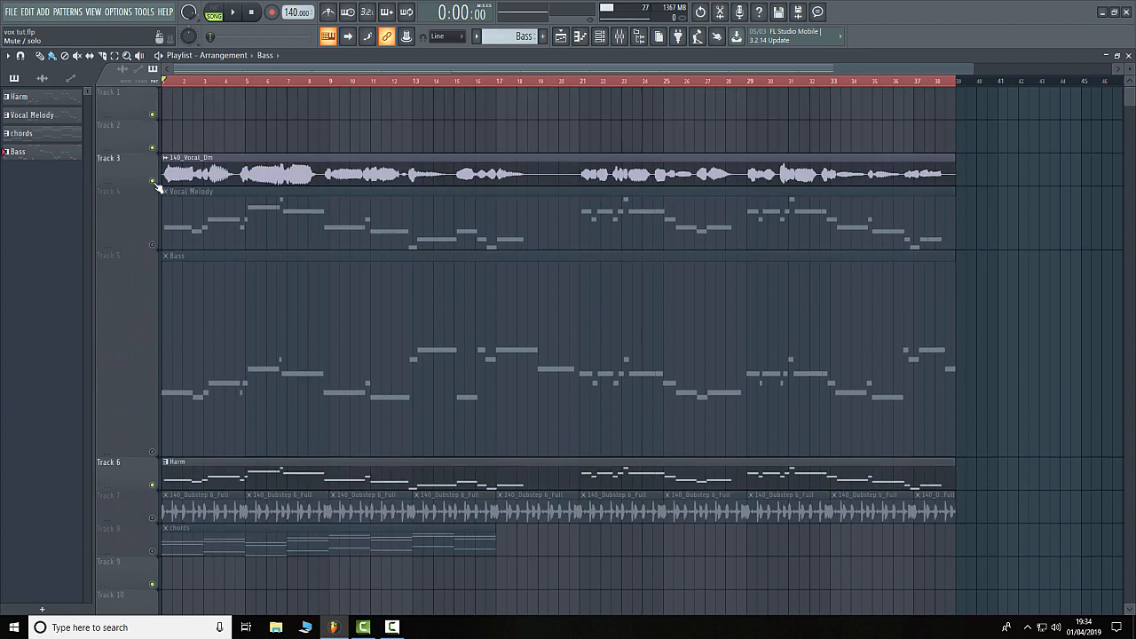
pyautogui.click(152, 181)
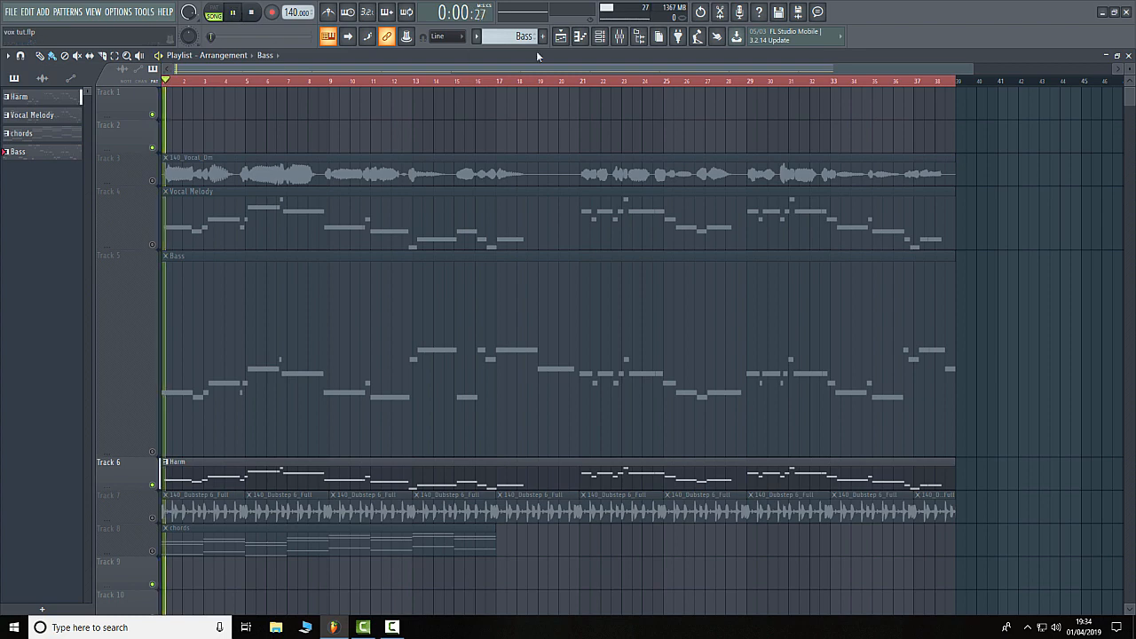
# Play the Harm track on its own while adjusting its mixer level to about -7 dB, and stop playback
pyautogui.click(620, 37)
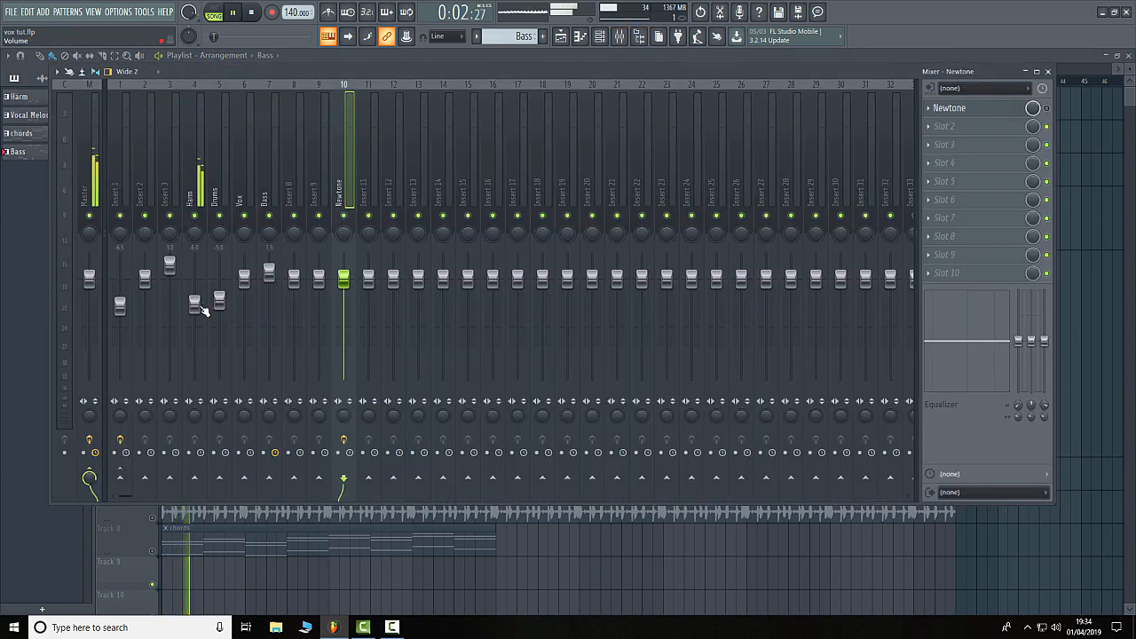
pyautogui.moveTo(202, 308); pyautogui.dragTo(202, 285)
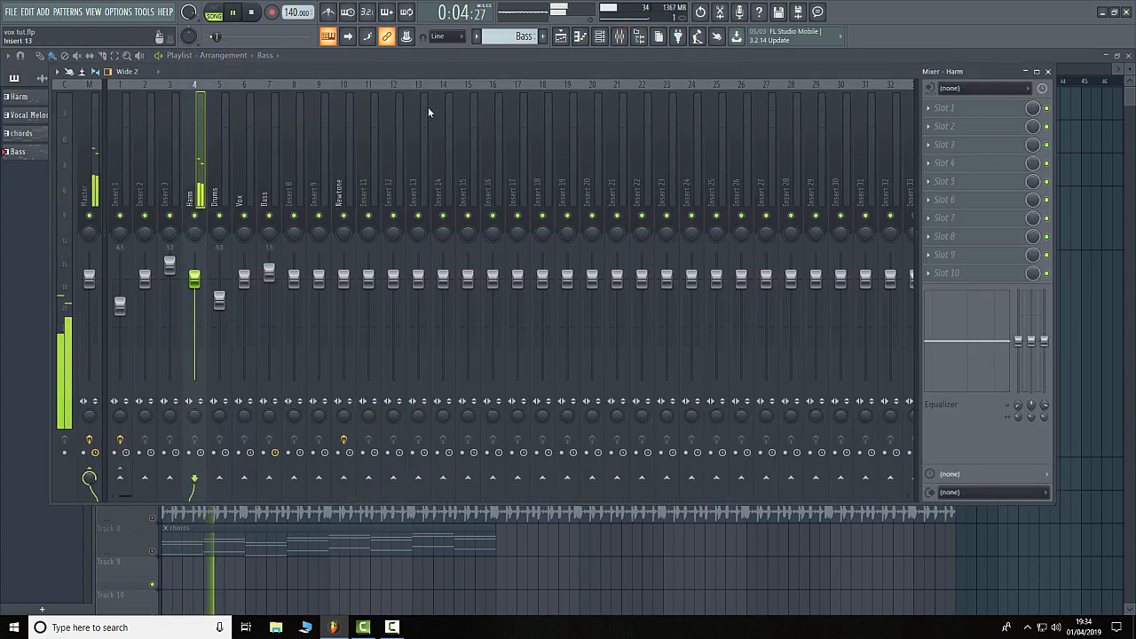
pyautogui.press('F9')
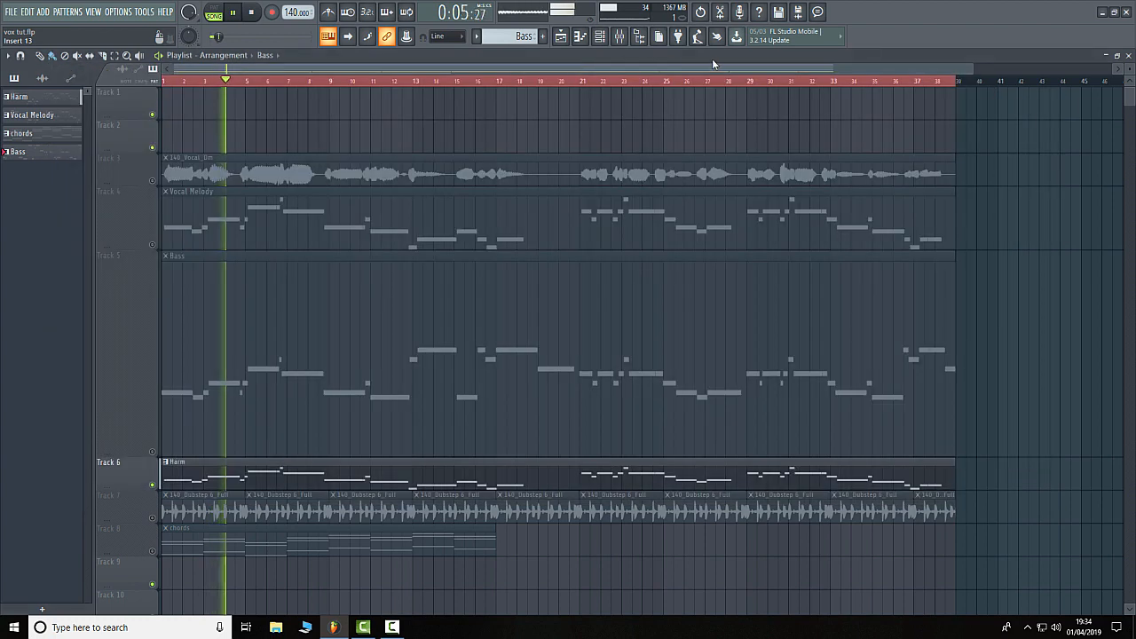
pyautogui.click(625, 42)
pyautogui.press('F9')
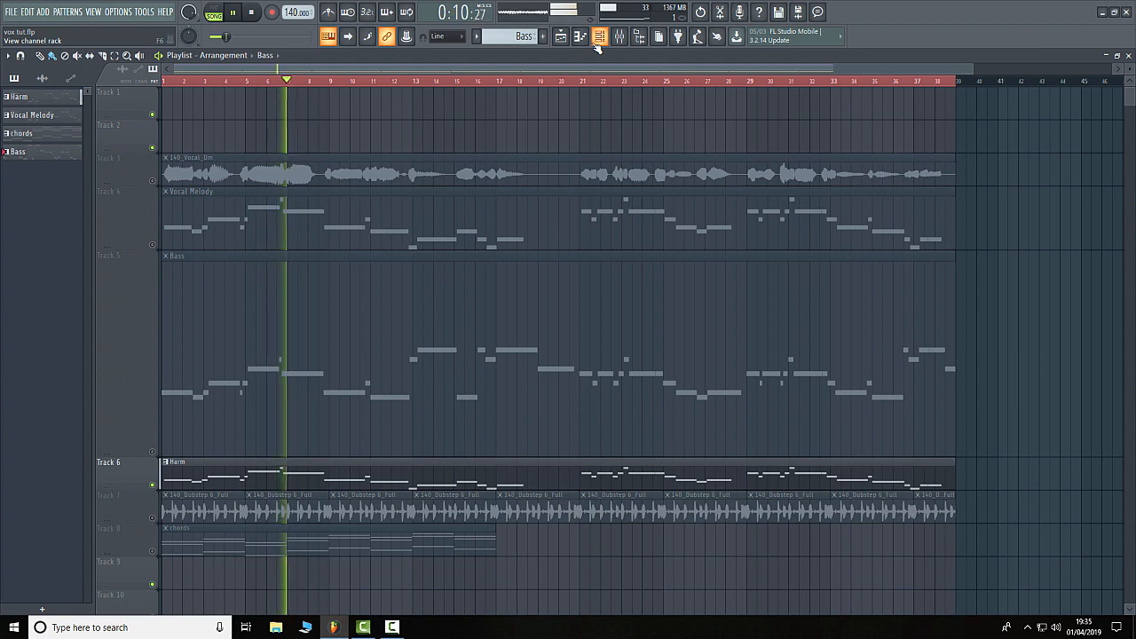
pyautogui.press('F9')
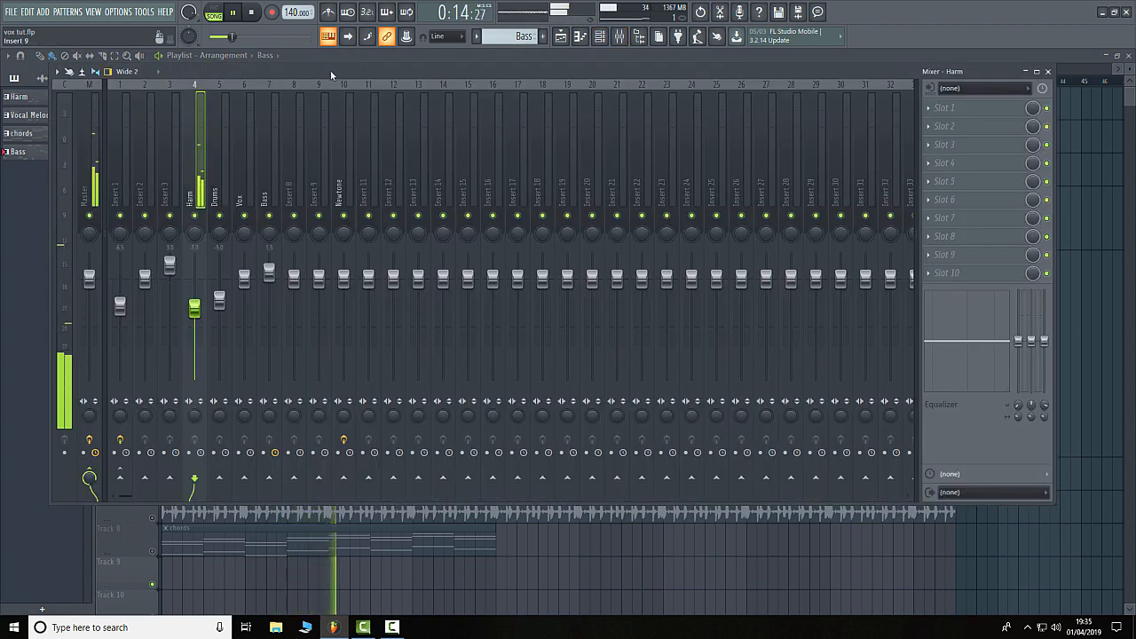
pyautogui.moveTo(330, 70); pyautogui.dragTo(710, 92)
pyautogui.press('space')
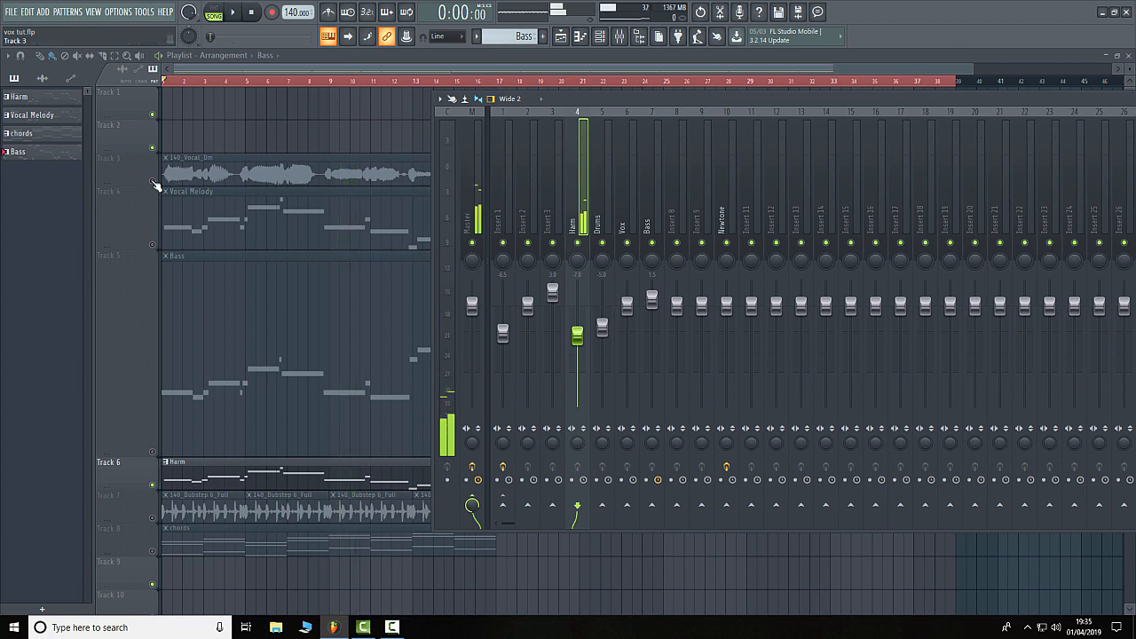
# Play the unmuted vocal together with Harm, lower the Harm mixer level to about -9.6 dB, and stop playback
pyautogui.press('F9')
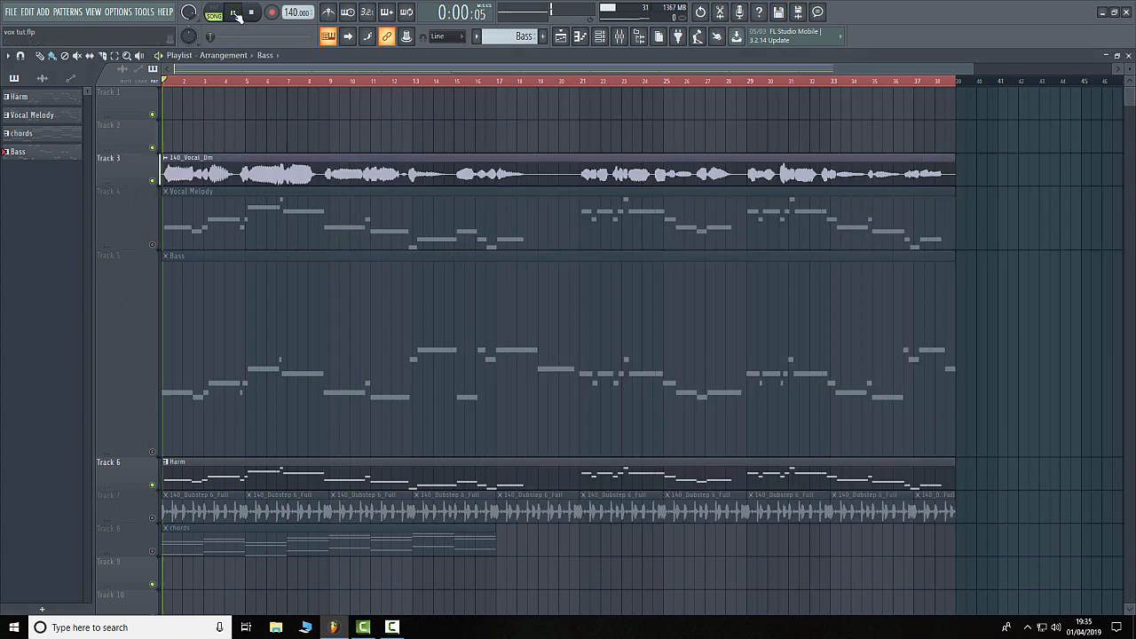
pyautogui.press('F9')
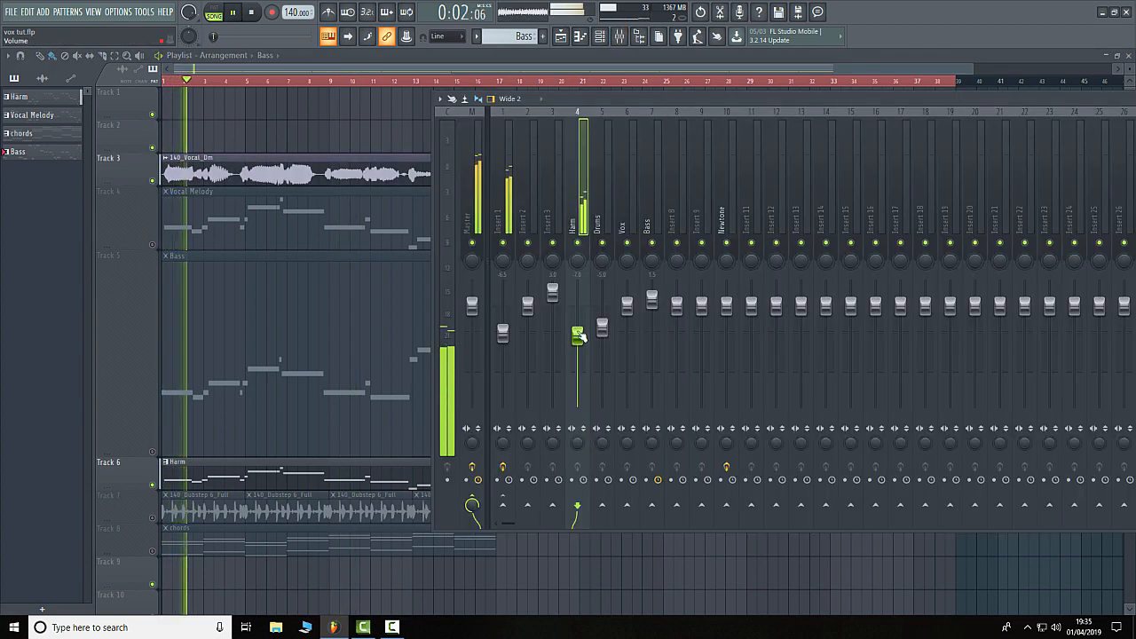
pyautogui.moveTo(579, 336); pyautogui.dragTo(584, 350)
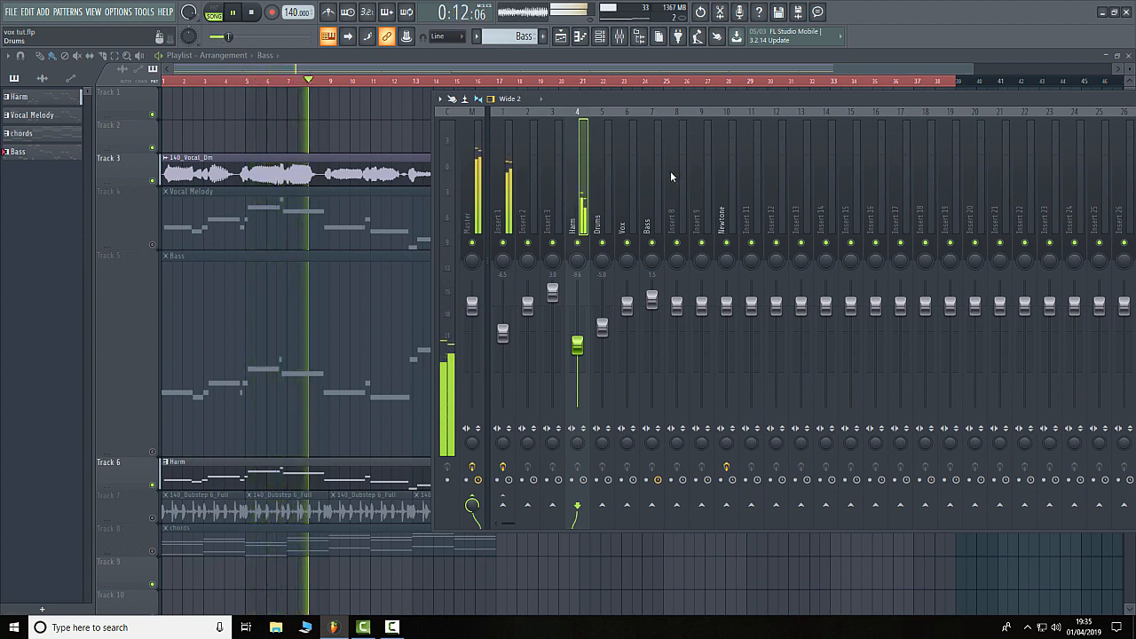
pyautogui.moveTo(718, 100); pyautogui.dragTo(388, 63)
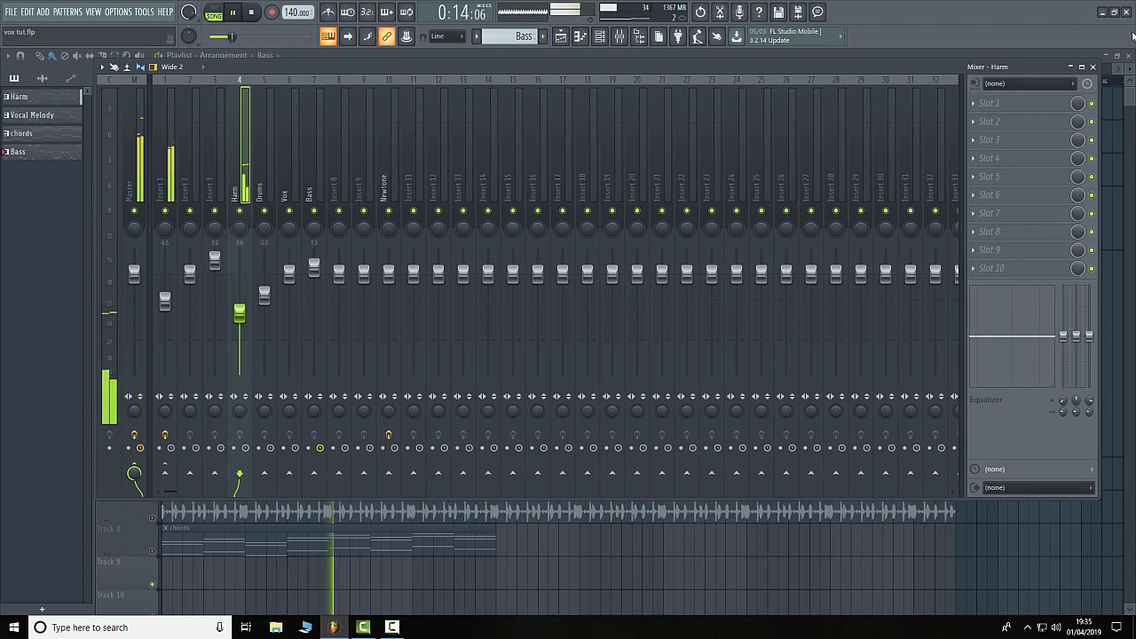
pyautogui.click(1093, 68)
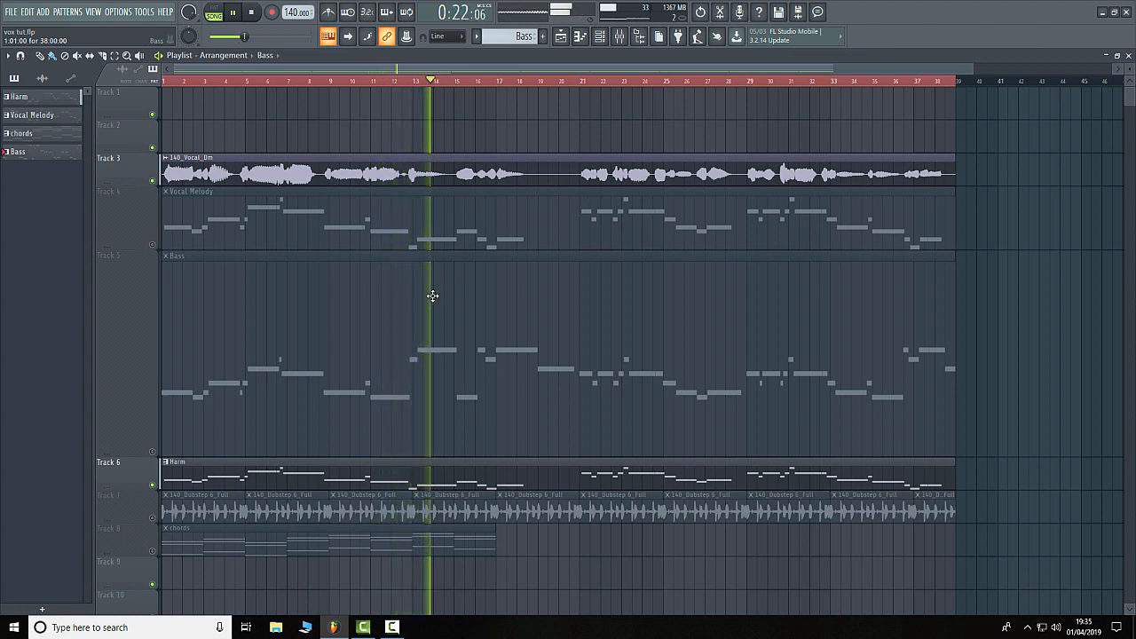
pyautogui.click(254, 12)
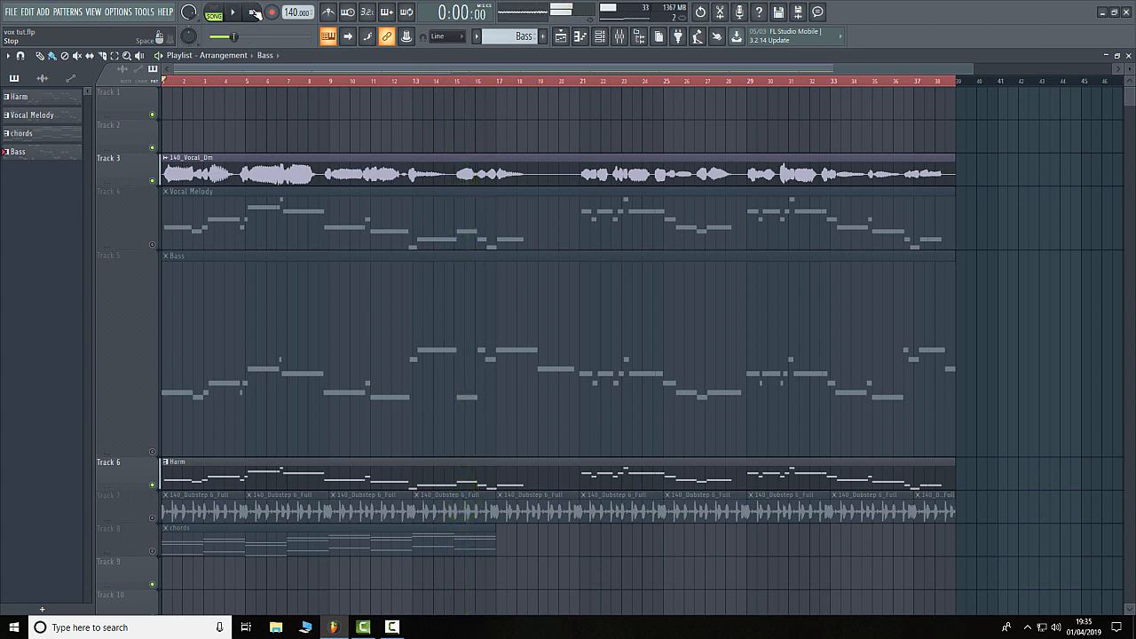
# Examine the Harm notes in the piano roll, and open the chords pattern's notes at a larger scale
pyautogui.doubleClick(335, 478)
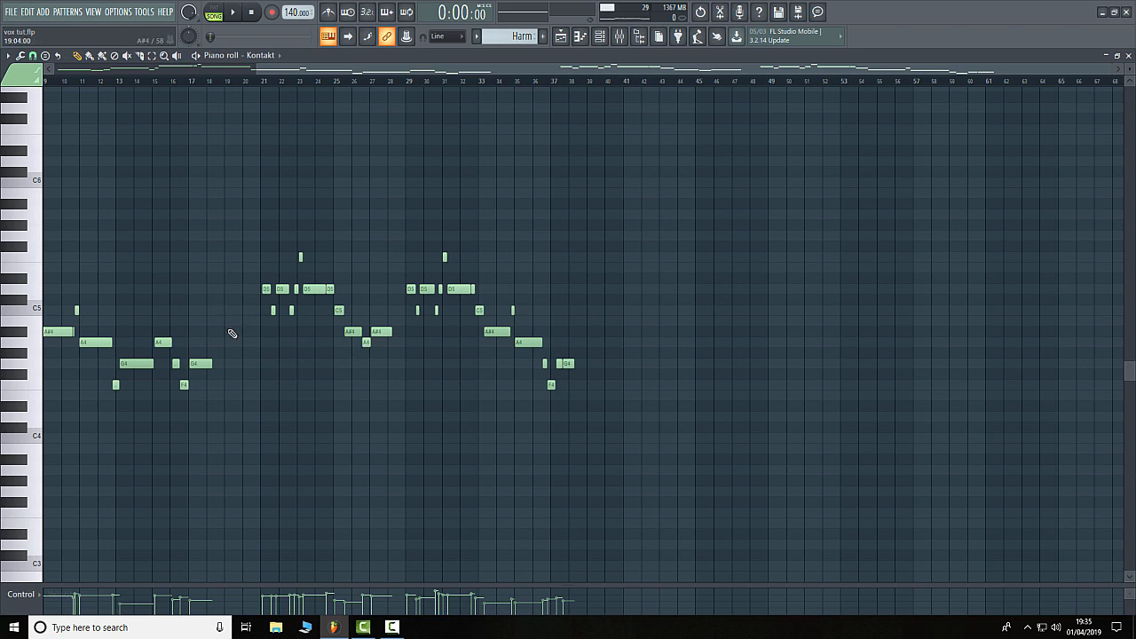
pyautogui.click(1128, 56)
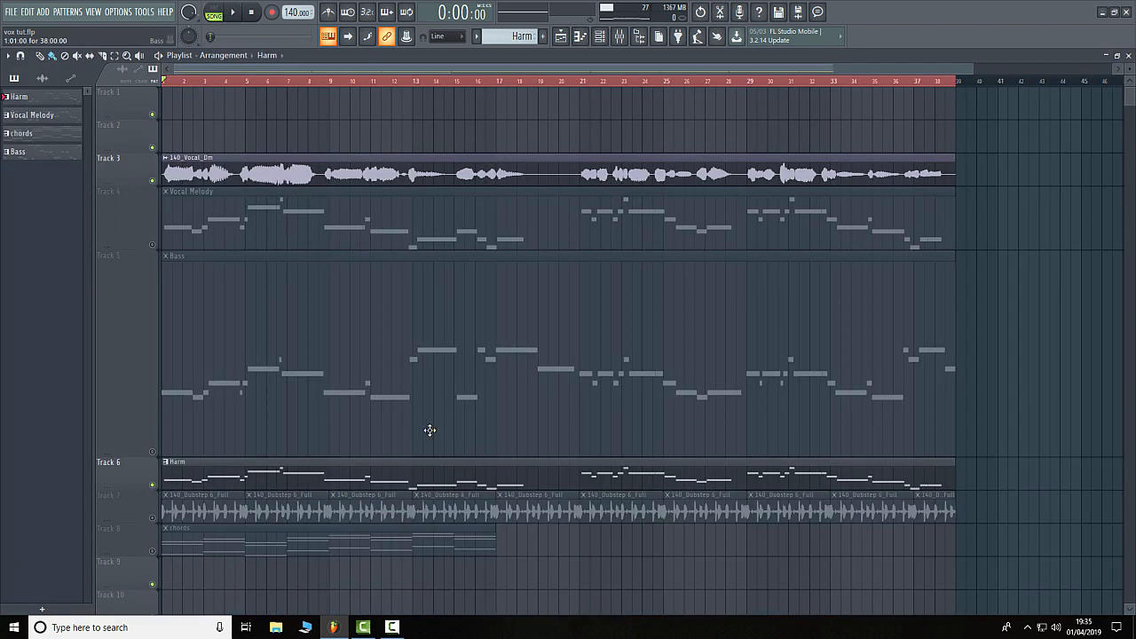
pyautogui.scroll(-3, 430, 430)
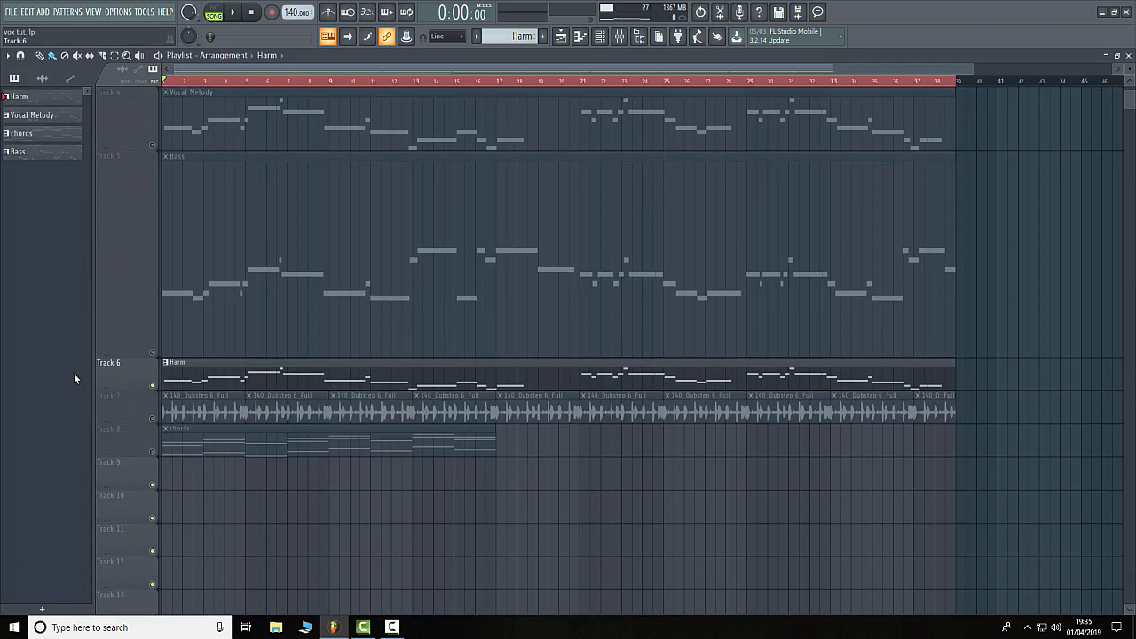
pyautogui.doubleClick(224, 440)
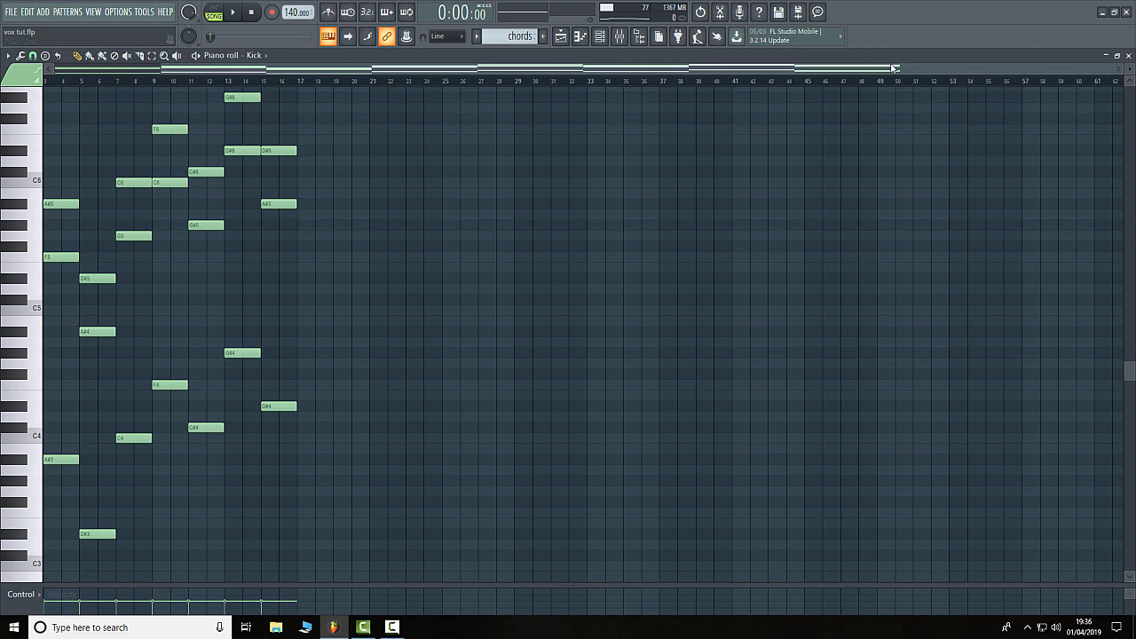
pyautogui.moveTo(1110, 70); pyautogui.dragTo(1006, 71)
pyautogui.moveTo(950, 134); pyautogui.dragTo(949, 146)
pyautogui.scroll(-3, 948, 149)
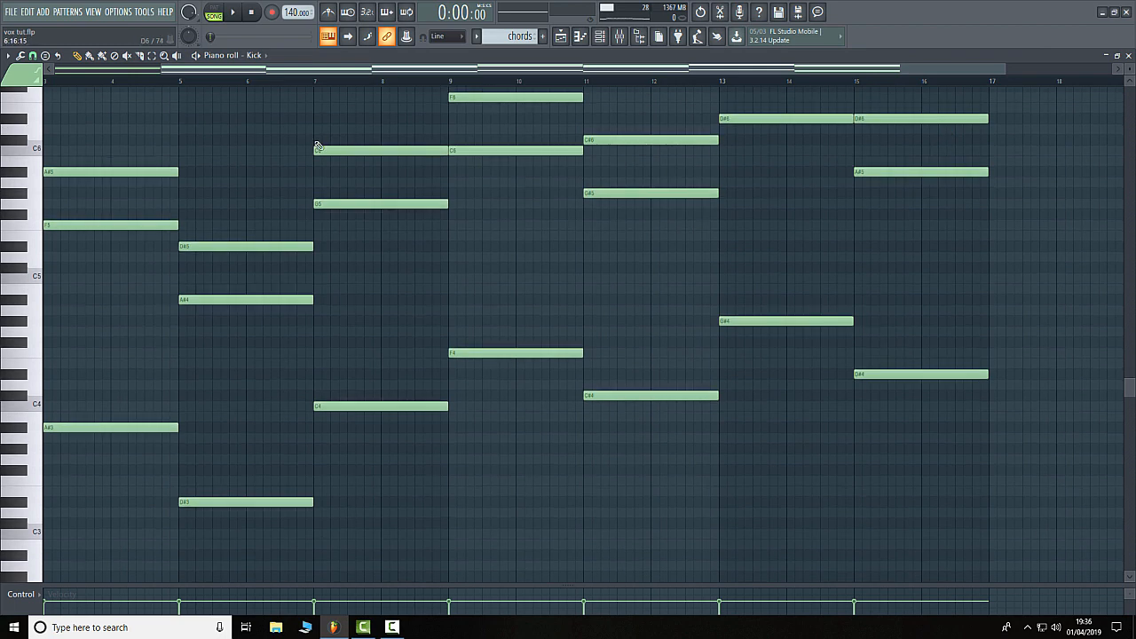
# Highlight the lowest note of every chord in the chords pattern to point out the bass line, and clear the selection
pyautogui.click(152, 55)
pyautogui.moveTo(104, 381); pyautogui.dragTo(680, 536)
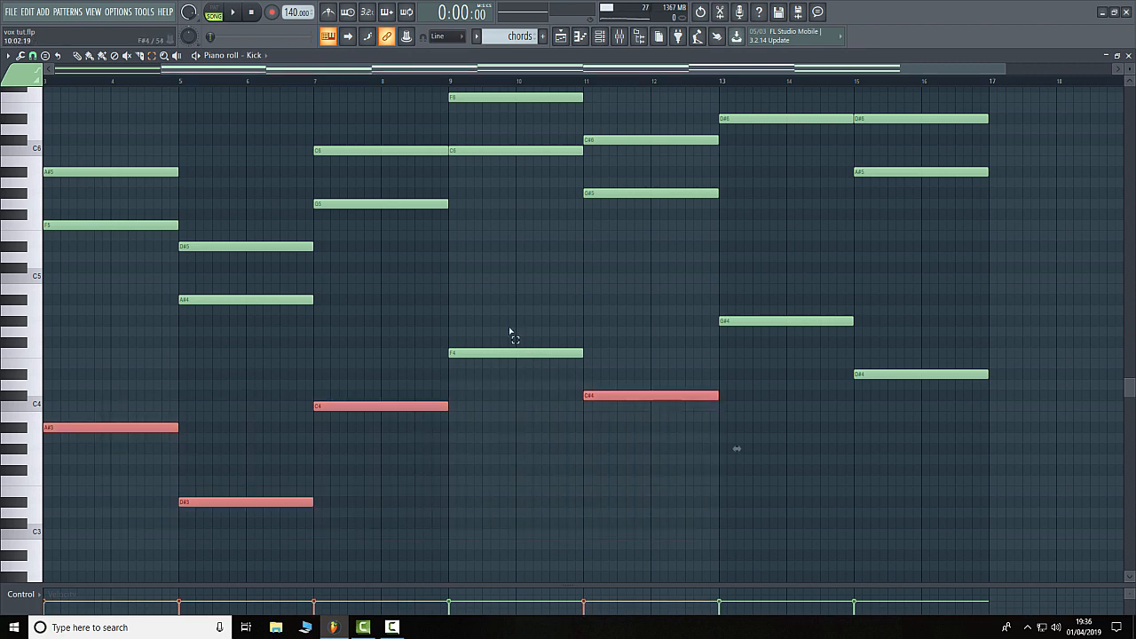
pyautogui.moveTo(502, 306); pyautogui.dragTo(976, 443)
pyautogui.scroll(3, 787, 515)
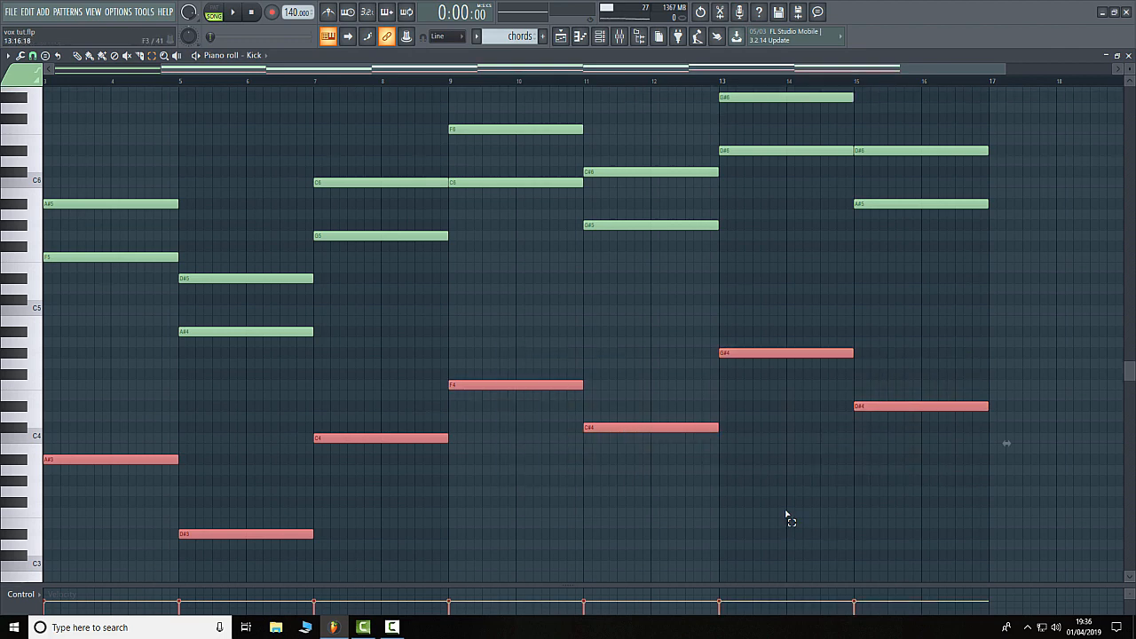
pyautogui.moveTo(115, 293); pyautogui.dragTo(140, 367)
pyautogui.click(153, 386)
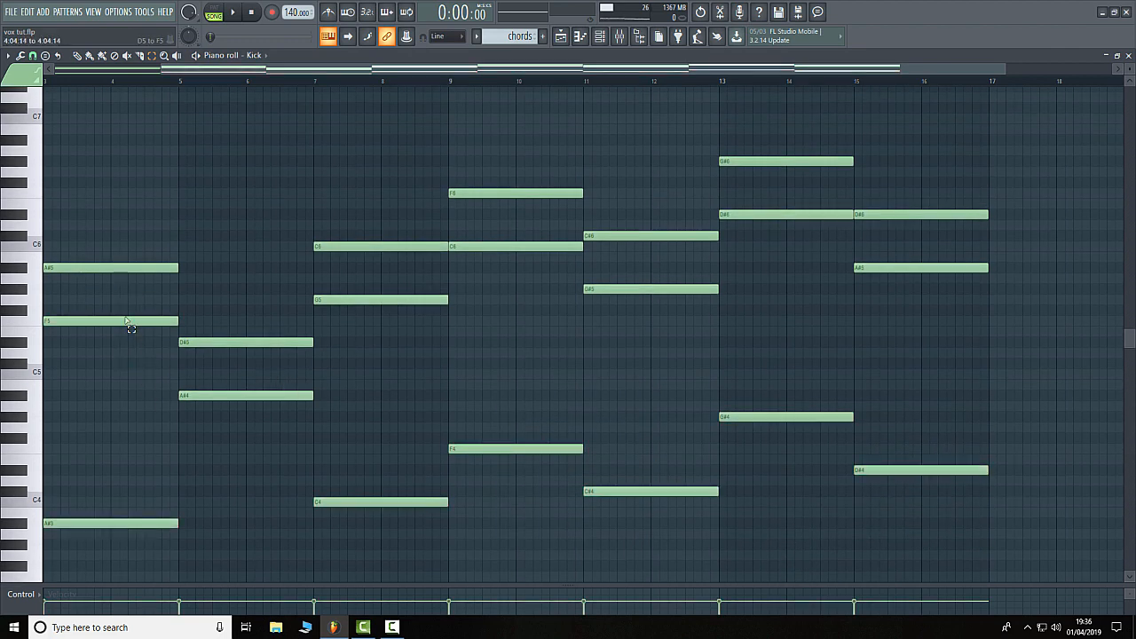
# Highlight the middle note of each chord, F5, A#4, G5, C6, G#5, D#6 and A#5, and clear the selection
pyautogui.click(125, 320)
pyautogui.moveTo(214, 422); pyautogui.dragTo(219, 372)
pyautogui.click(400, 299)
pyautogui.click(515, 246)
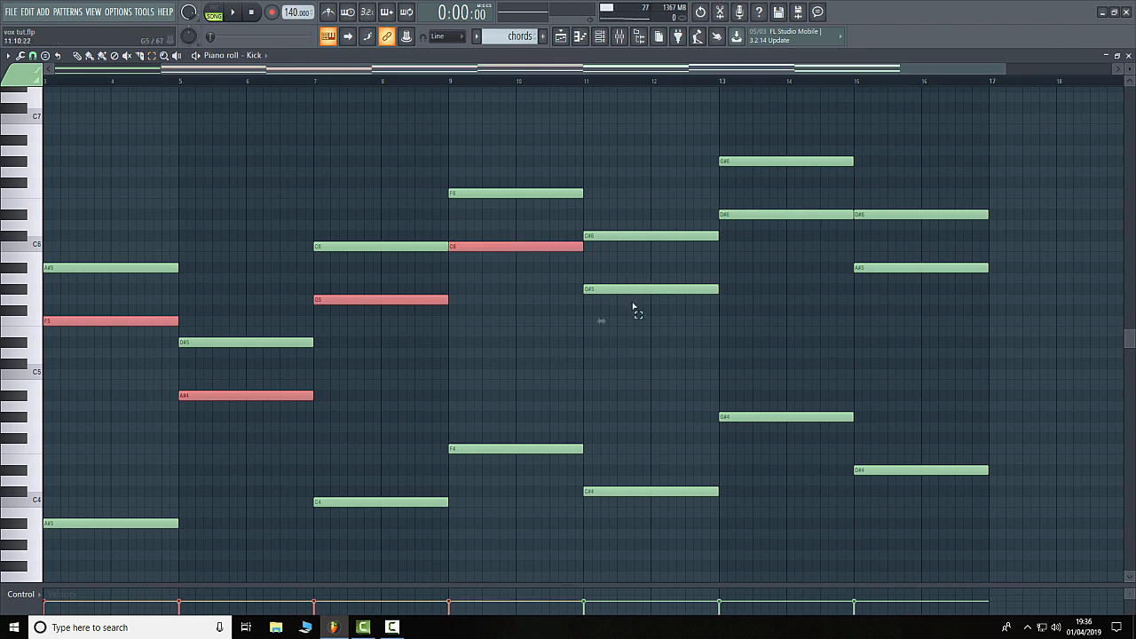
pyautogui.click(654, 288)
pyautogui.click(779, 214)
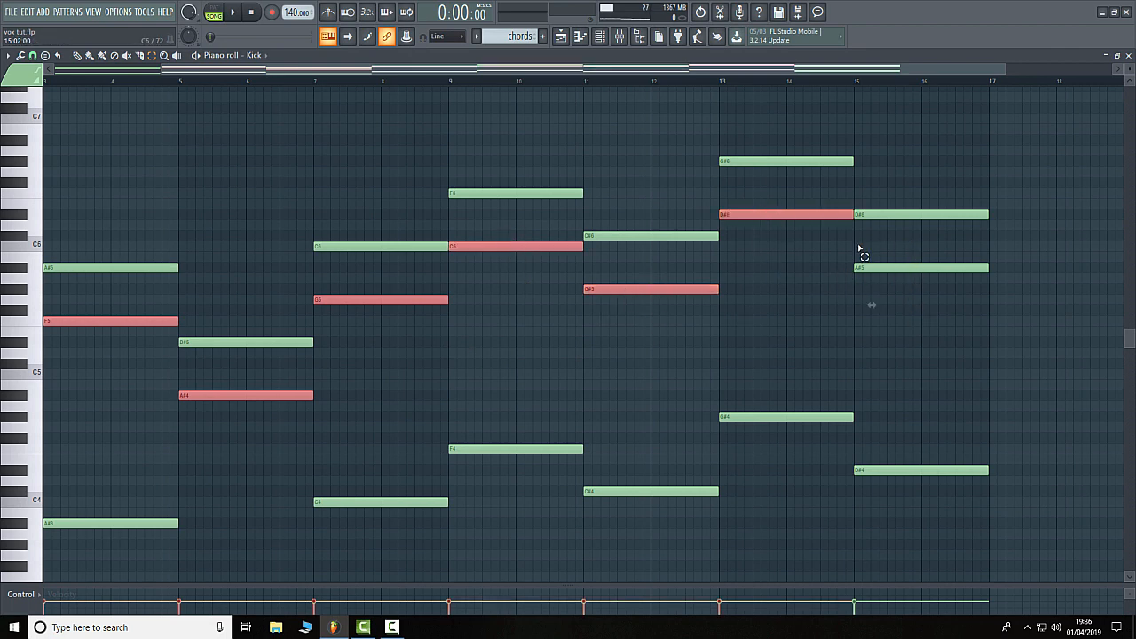
pyautogui.moveTo(858, 249); pyautogui.dragTo(897, 279)
pyautogui.click(816, 303)
# Highlight the top note of each chord, A#5, D#5, C6, F6, C#6, G#6 and D#6, and clear the selection
pyautogui.moveTo(114, 234); pyautogui.dragTo(136, 285)
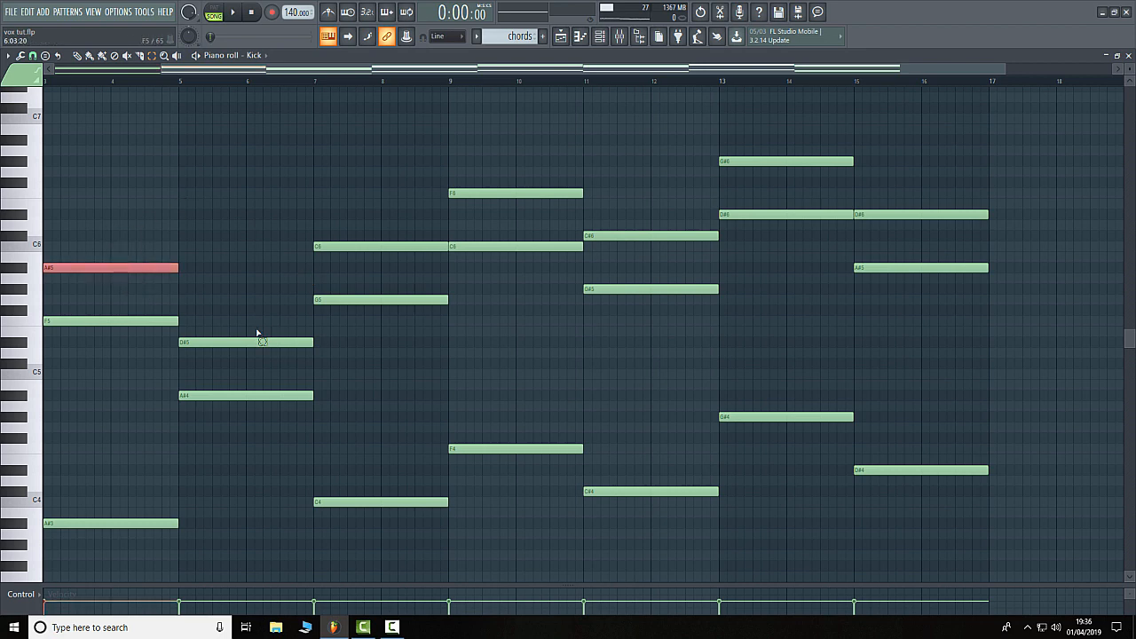
pyautogui.click(259, 341)
pyautogui.click(390, 246)
pyautogui.click(480, 192)
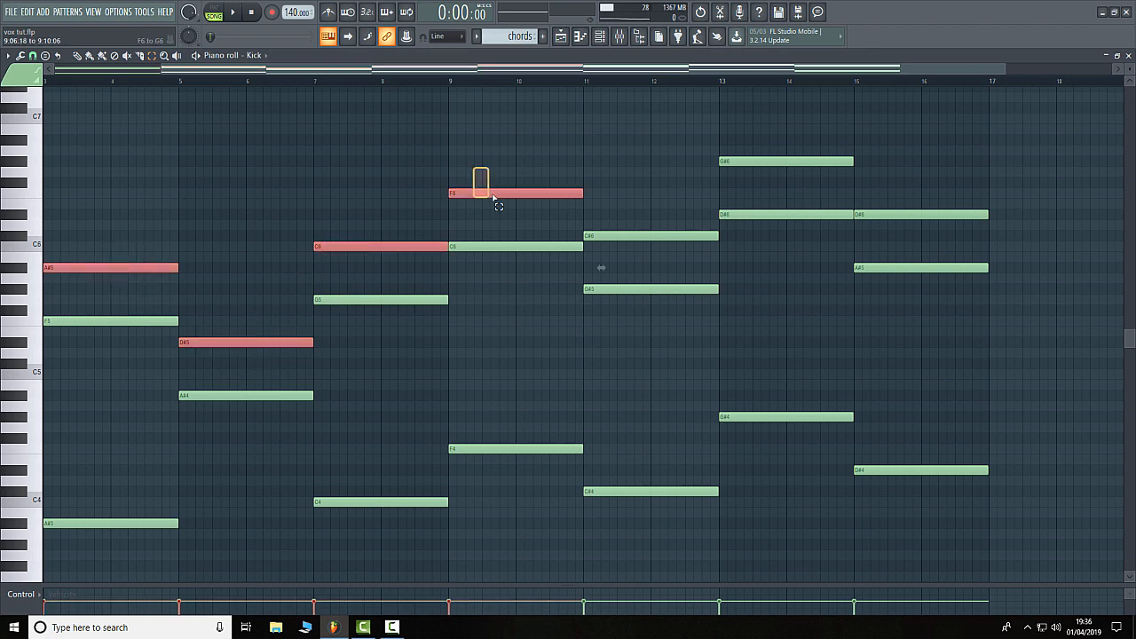
pyautogui.click(634, 235)
pyautogui.click(747, 161)
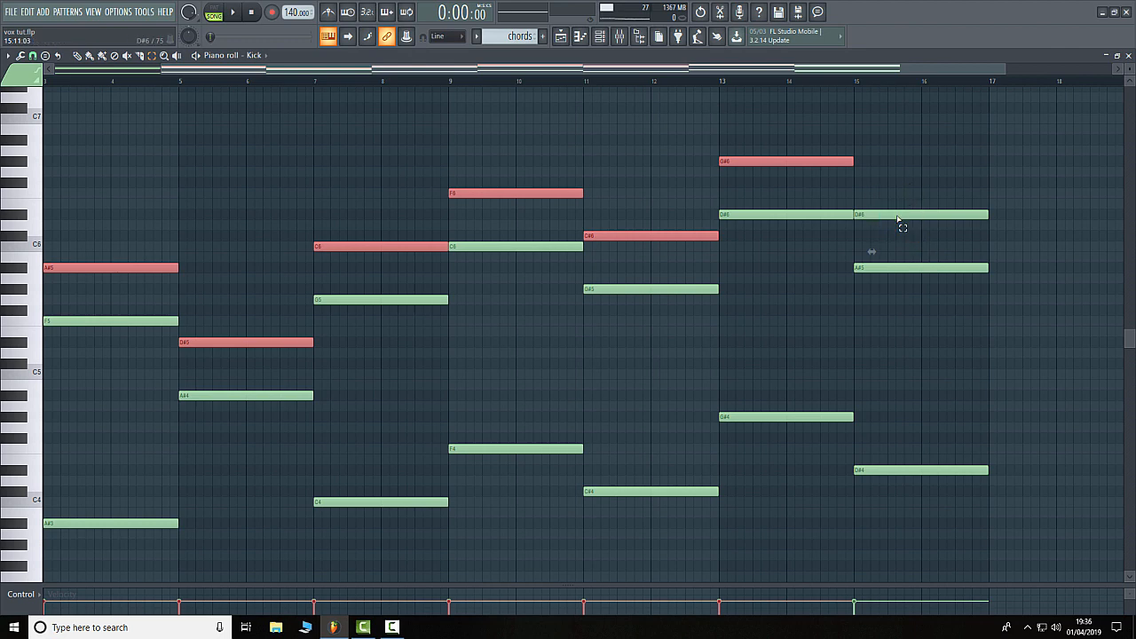
pyautogui.click(893, 190)
pyautogui.click(905, 214)
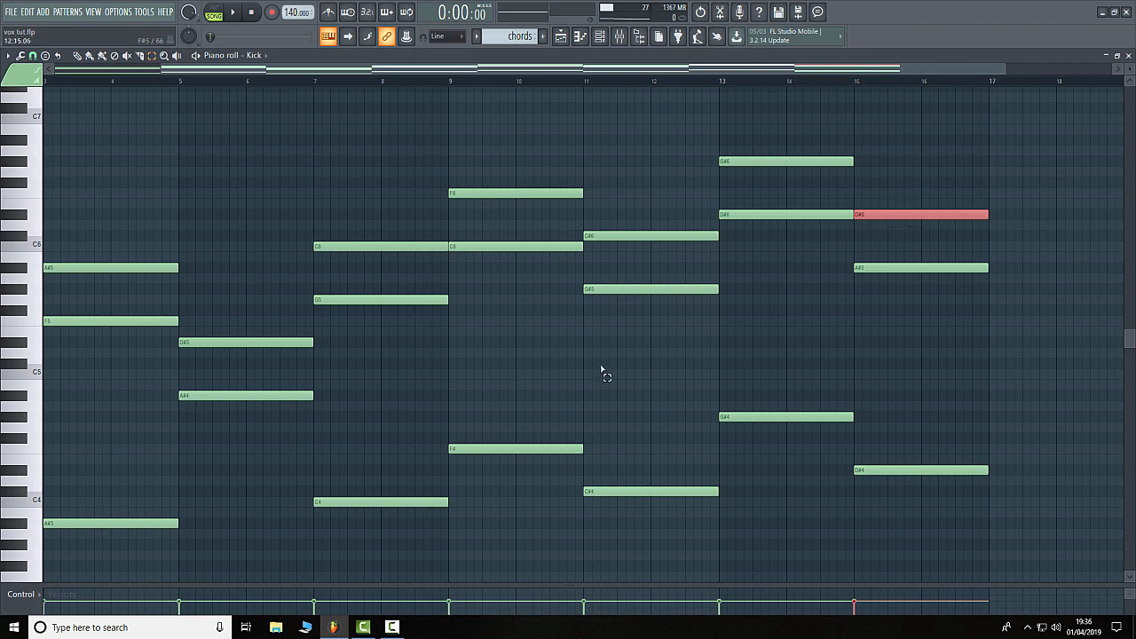
pyautogui.click(501, 393)
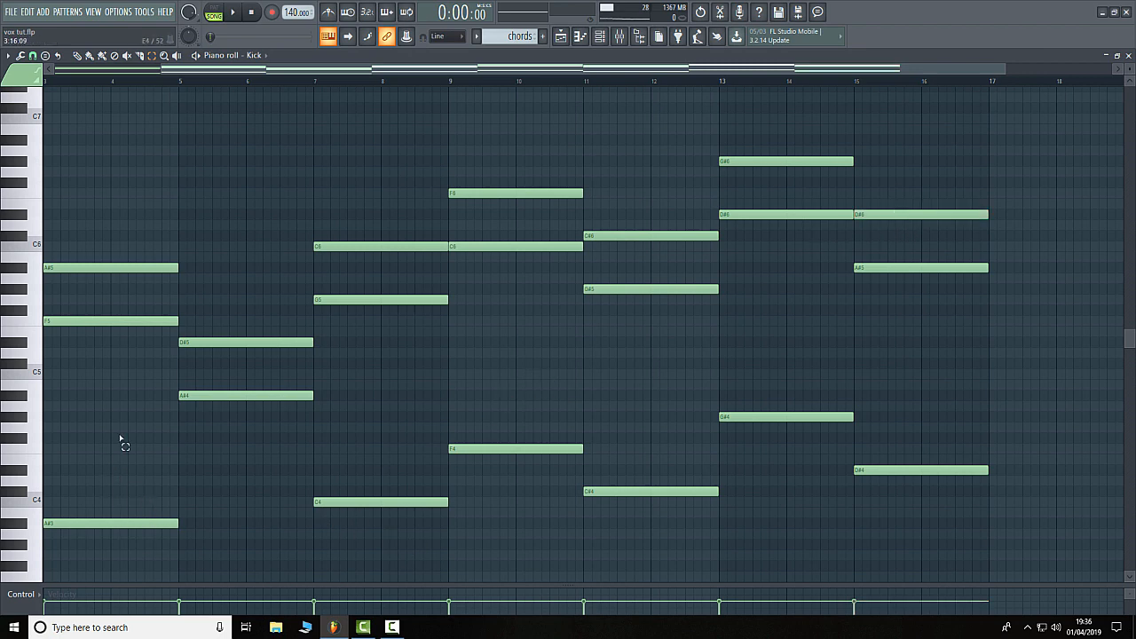
# Select the lowest notes of all seven chords again, from A#3 in the first to D#4 in the last
pyautogui.moveTo(107, 393); pyautogui.dragTo(953, 527)
pyautogui.click(525, 579)
pyautogui.moveTo(586, 583); pyautogui.dragTo(71, 411)
pyautogui.moveTo(492, 322); pyautogui.dragTo(943, 447)
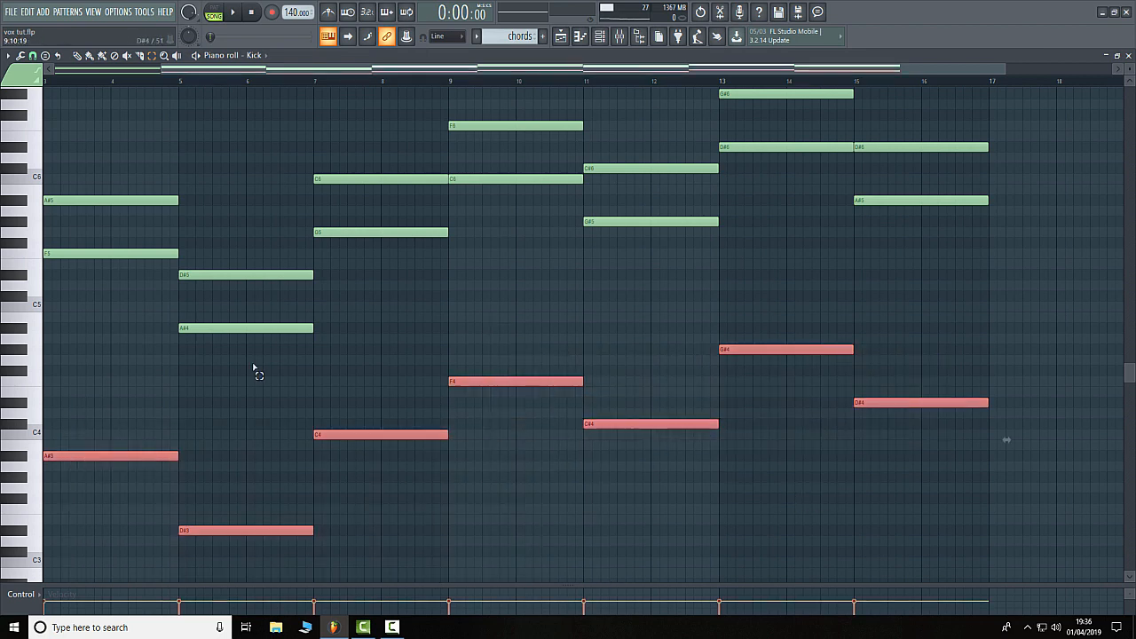
# Add the middle notes F5, A#4, G5, C6, G#5, D#6 and A#5 to the selected lowest notes, and clear the selection
pyautogui.keyDown('ctrl'); pyautogui.click(110, 253); pyautogui.keyUp('ctrl')
pyautogui.keyDown('ctrl'); pyautogui.click(249, 327); pyautogui.keyUp('ctrl')
pyautogui.keyDown('ctrl'); pyautogui.click(363, 232); pyautogui.keyUp('ctrl')
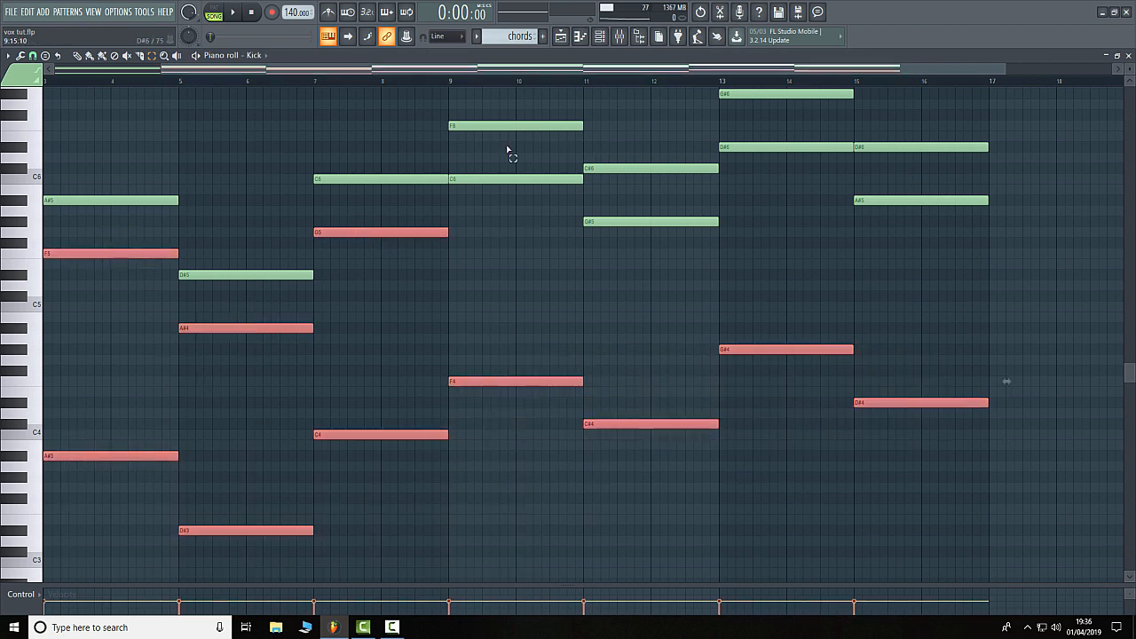
pyautogui.keyDown('ctrl'); pyautogui.click(512, 178); pyautogui.keyUp('ctrl')
pyautogui.keyDown('ctrl'); pyautogui.click(657, 221); pyautogui.keyUp('ctrl')
pyautogui.keyDown('ctrl'); pyautogui.click(731, 147); pyautogui.keyUp('ctrl')
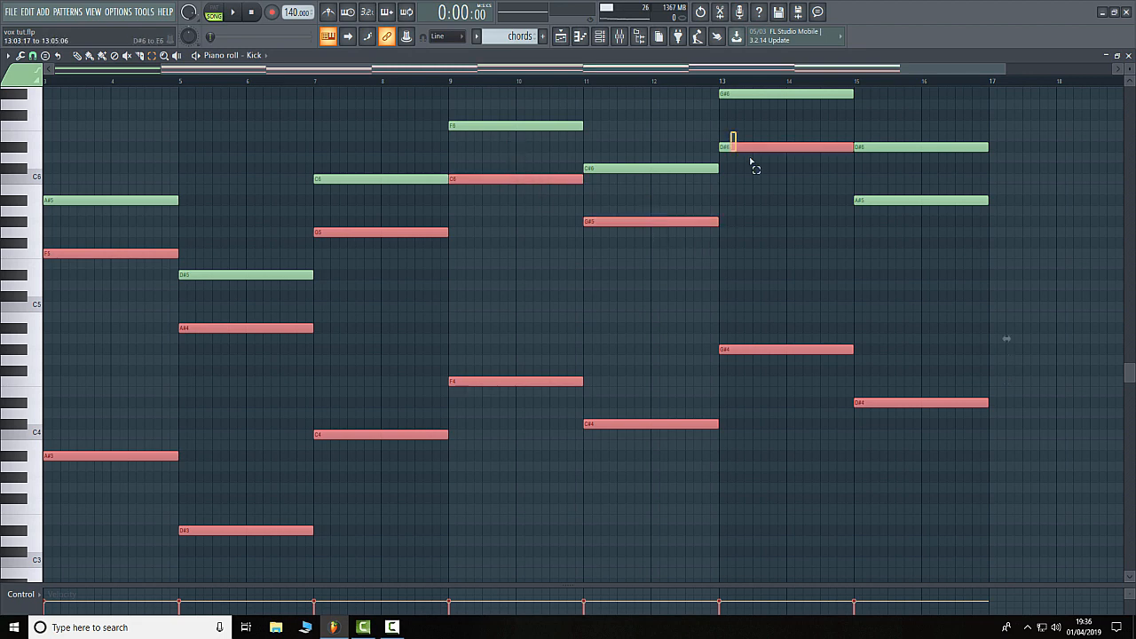
pyautogui.keyDown('ctrl'); pyautogui.click(856, 199); pyautogui.keyUp('ctrl')
pyautogui.click(623, 338)
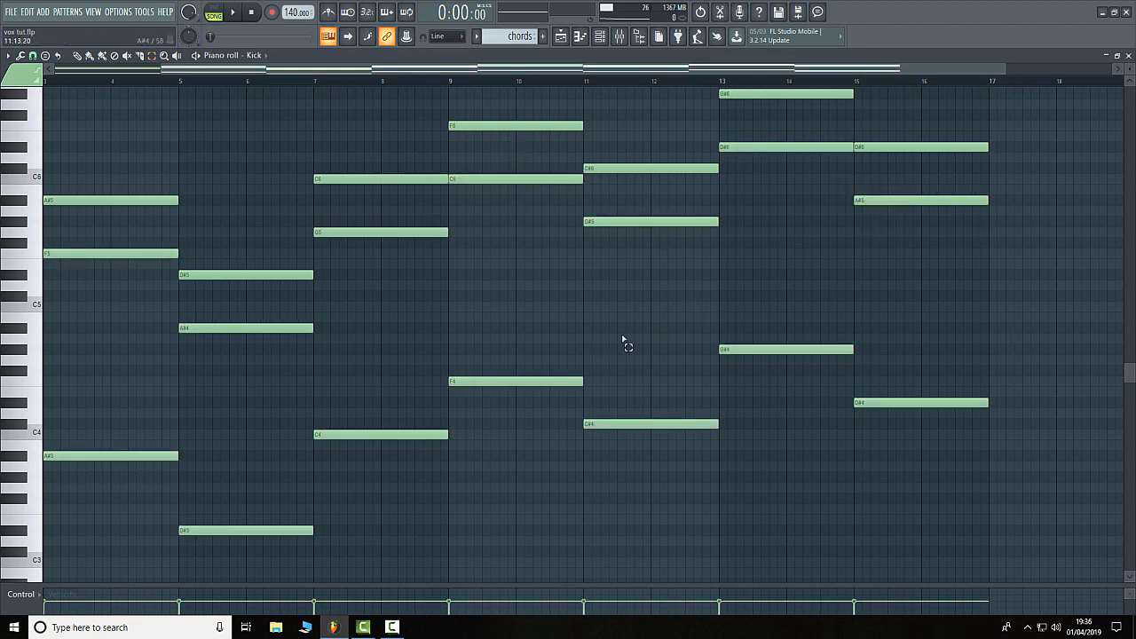
# Highlight only the middle notes of the seven chords from bar 3 to bar 17 once more, and clear the selection
pyautogui.scroll(3, 452, 424)
pyautogui.scroll(-3, 452, 423)
pyautogui.moveTo(104, 236); pyautogui.dragTo(228, 351)
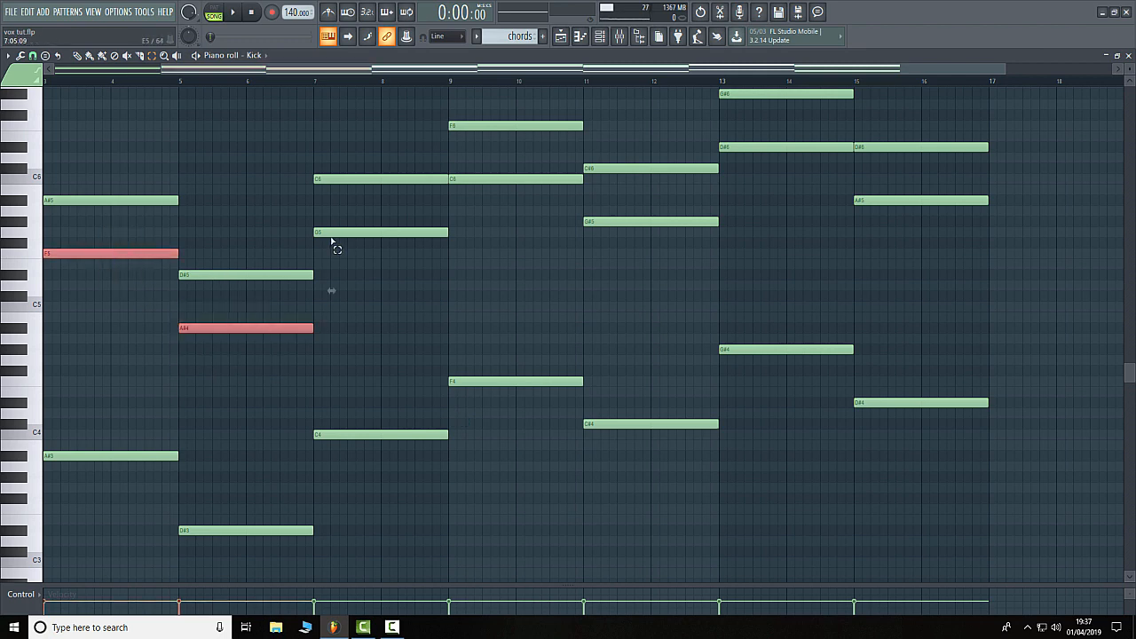
pyautogui.moveTo(333, 210); pyautogui.dragTo(377, 256)
pyautogui.moveTo(480, 158); pyautogui.dragTo(504, 194)
pyautogui.moveTo(600, 197); pyautogui.dragTo(633, 242)
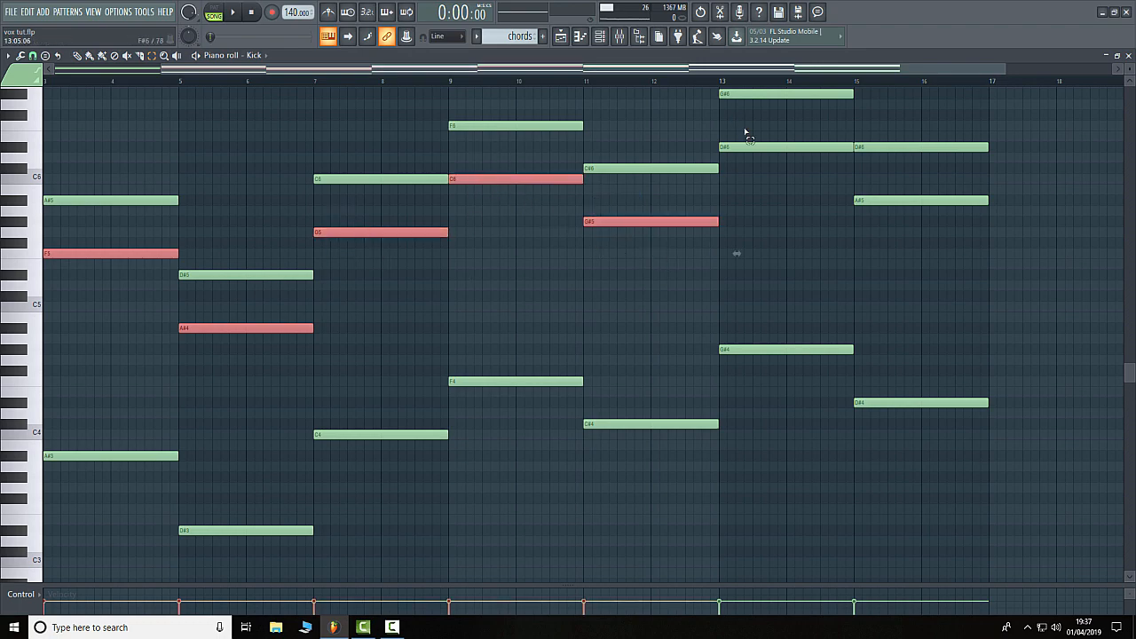
pyautogui.moveTo(744, 132); pyautogui.dragTo(780, 164)
pyautogui.moveTo(857, 176); pyautogui.dragTo(891, 229)
pyautogui.click(779, 264)
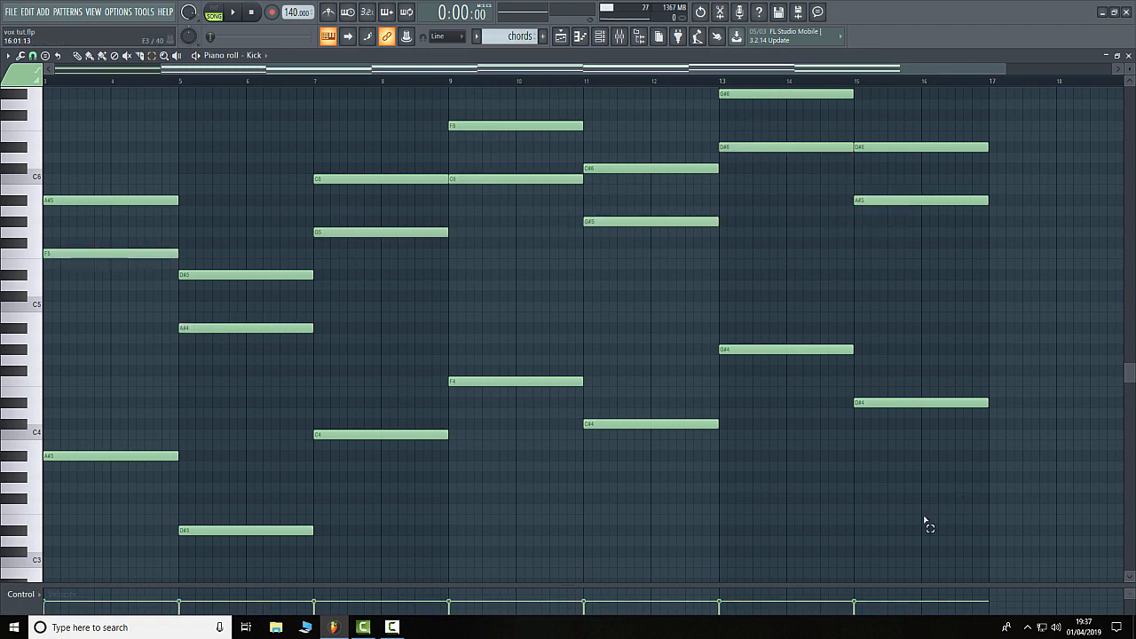
# Highlight the whole bass line of the chords pattern, from F3 in the first chord to D#4 in the last, and clear the selection
pyautogui.moveTo(959, 535); pyautogui.dragTo(71, 391)
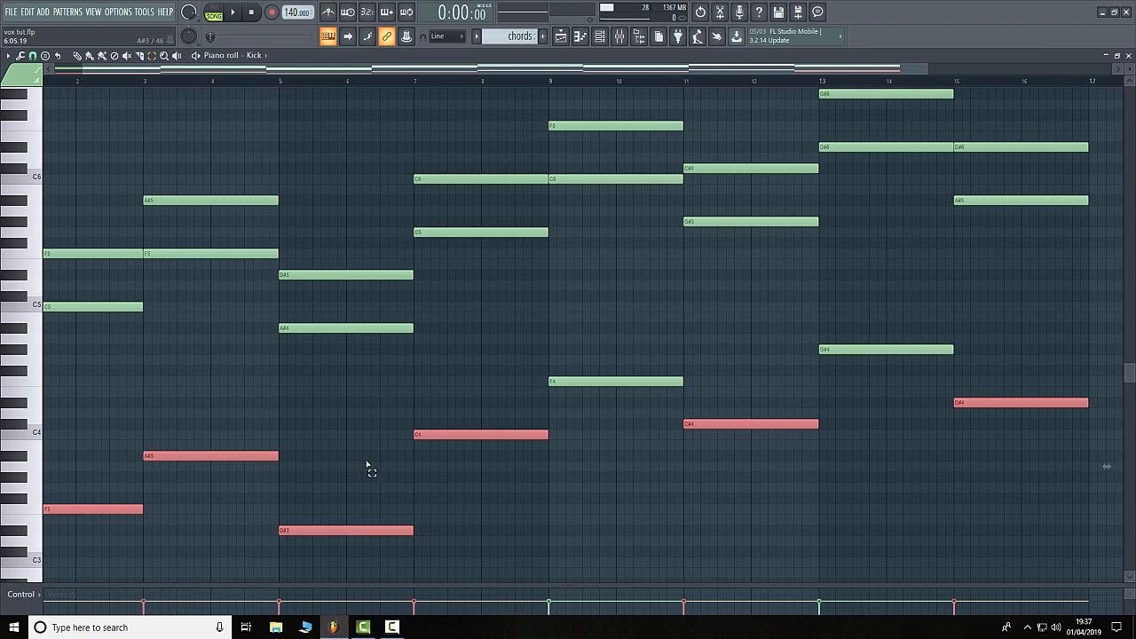
pyautogui.scroll(-3, 367, 465)
pyautogui.moveTo(577, 249); pyautogui.dragTo(591, 284)
pyautogui.scroll(-2, 601, 399)
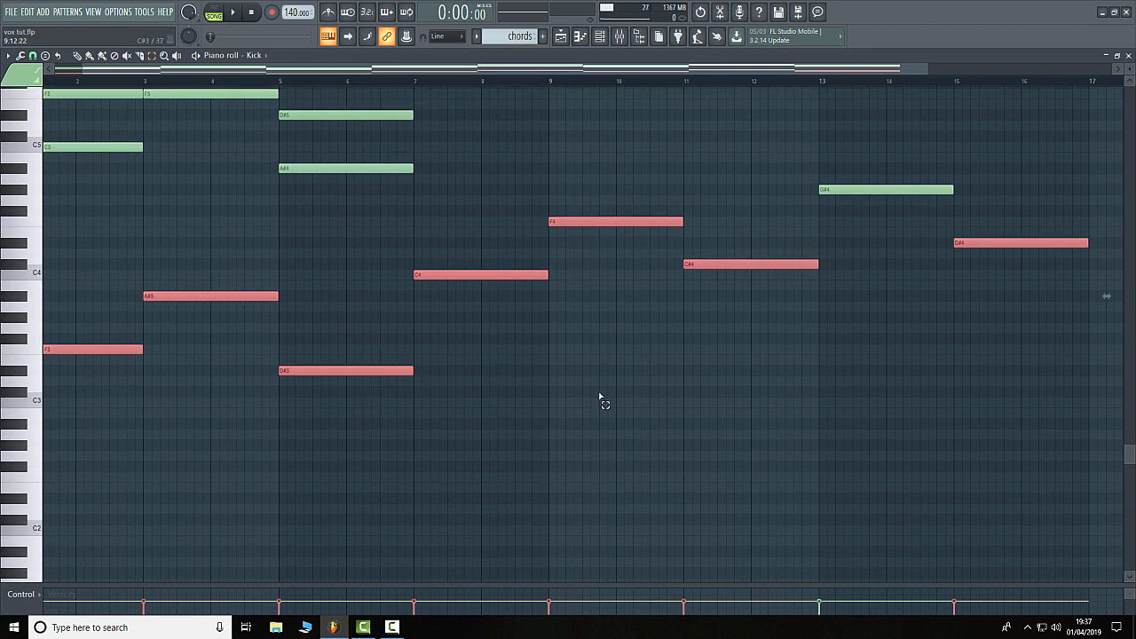
pyautogui.scroll(2, 410, 367)
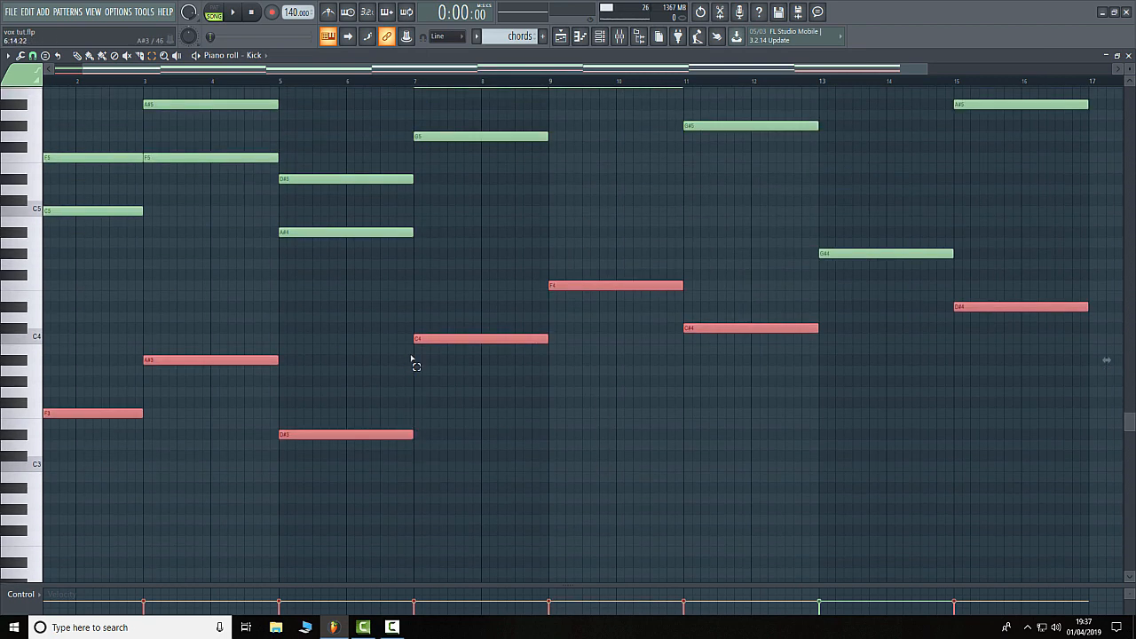
pyautogui.moveTo(793, 228); pyautogui.dragTo(822, 260)
pyautogui.scroll(3, 498, 364)
pyautogui.click(469, 348)
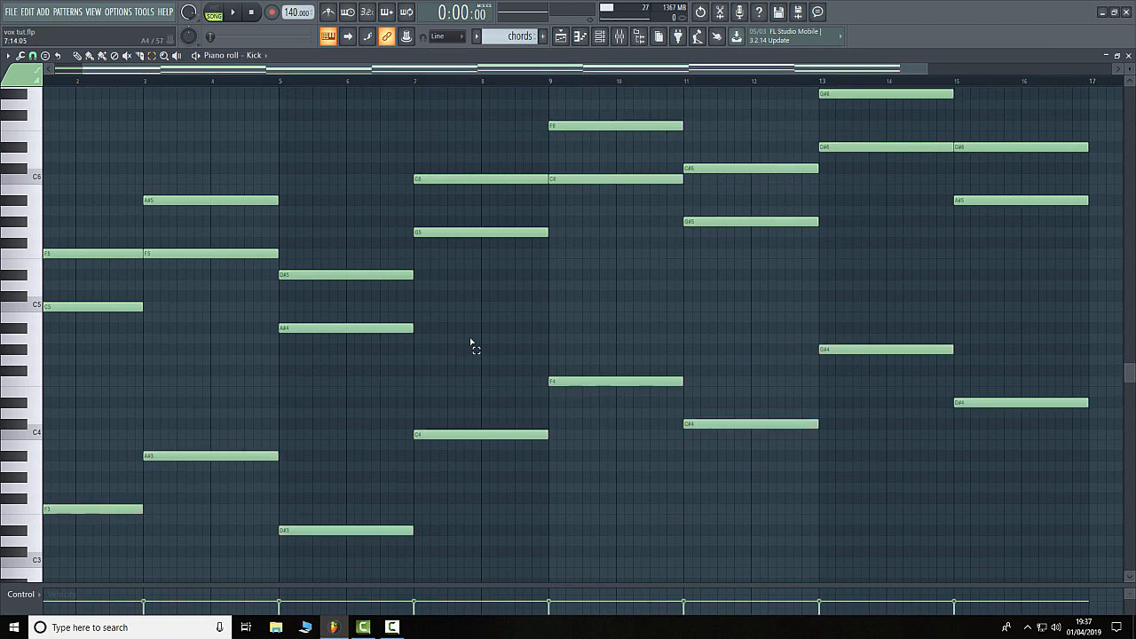
# Examine the available chord and scale stamps without choosing one, and close the piano roll to return to the playlist
pyautogui.moveTo(476, 343); pyautogui.dragTo(112, 263)
pyautogui.click(204, 359)
pyautogui.click(45, 55)
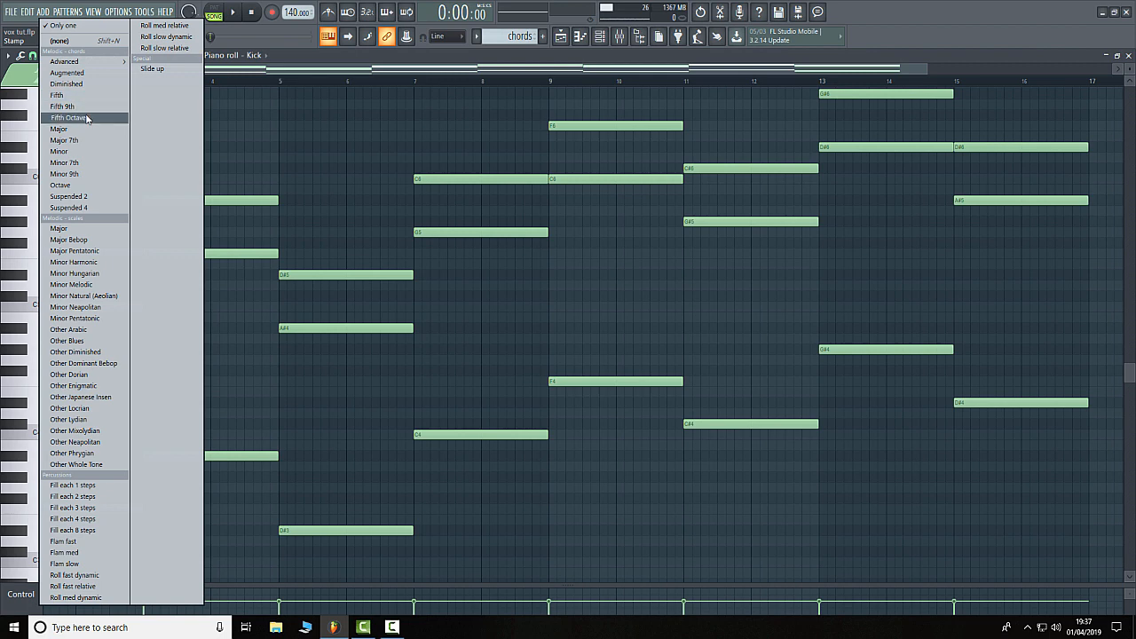
pyautogui.click(440, 114)
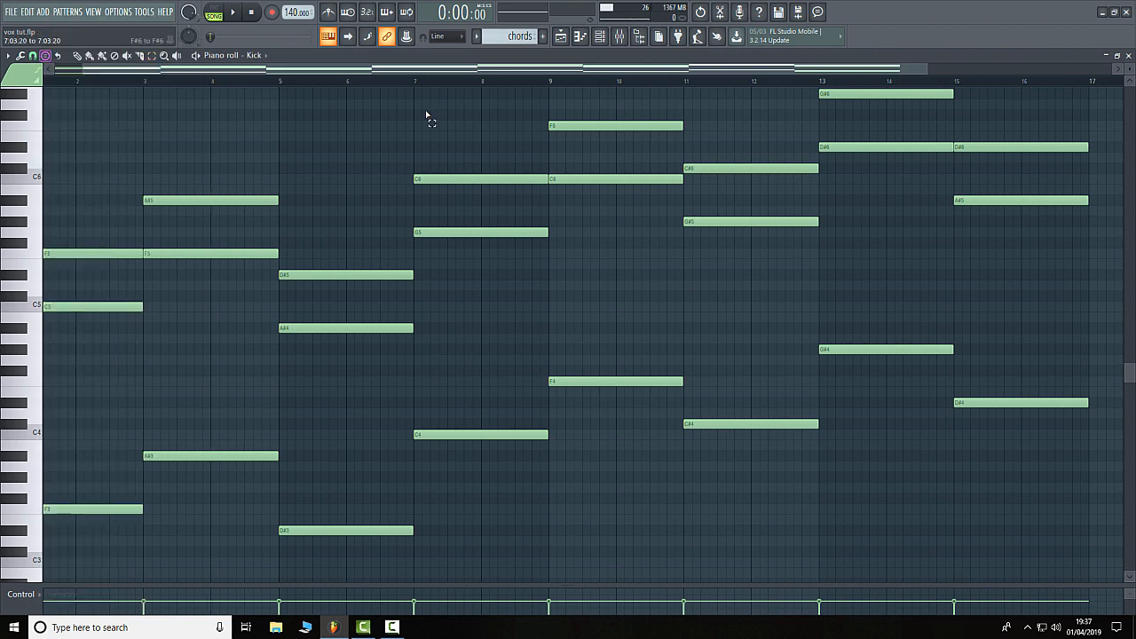
pyautogui.click(1128, 55)
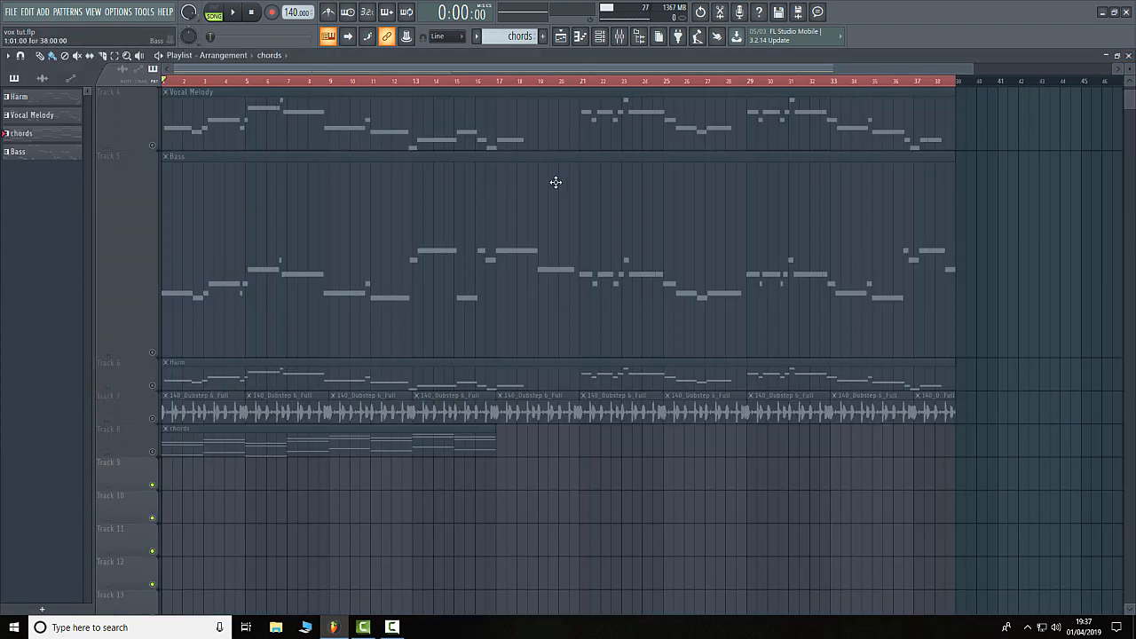